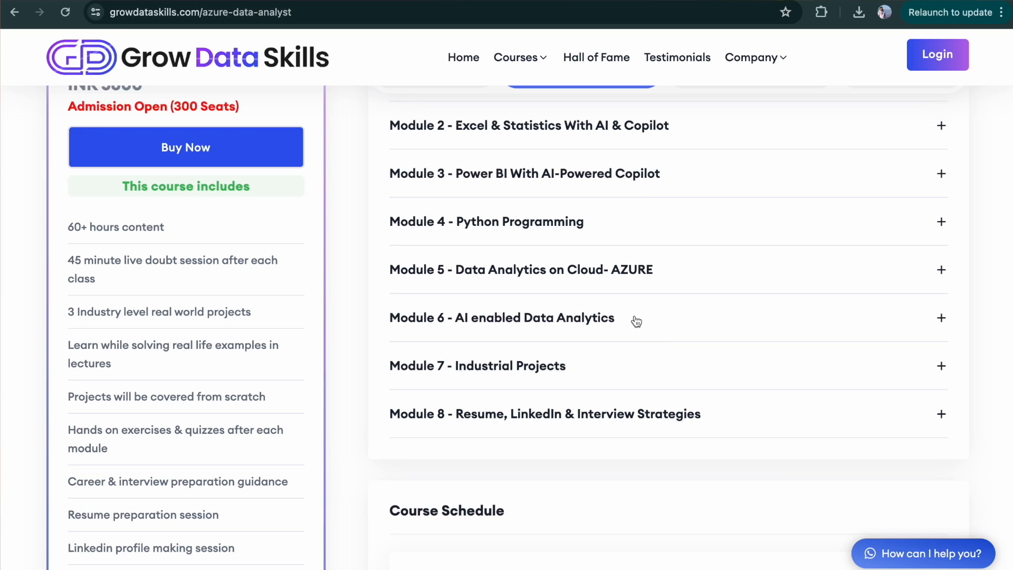
Expand the Module 7 - Industrial Projects section of the course curriculum and read through its project descriptions.
click(636, 322)
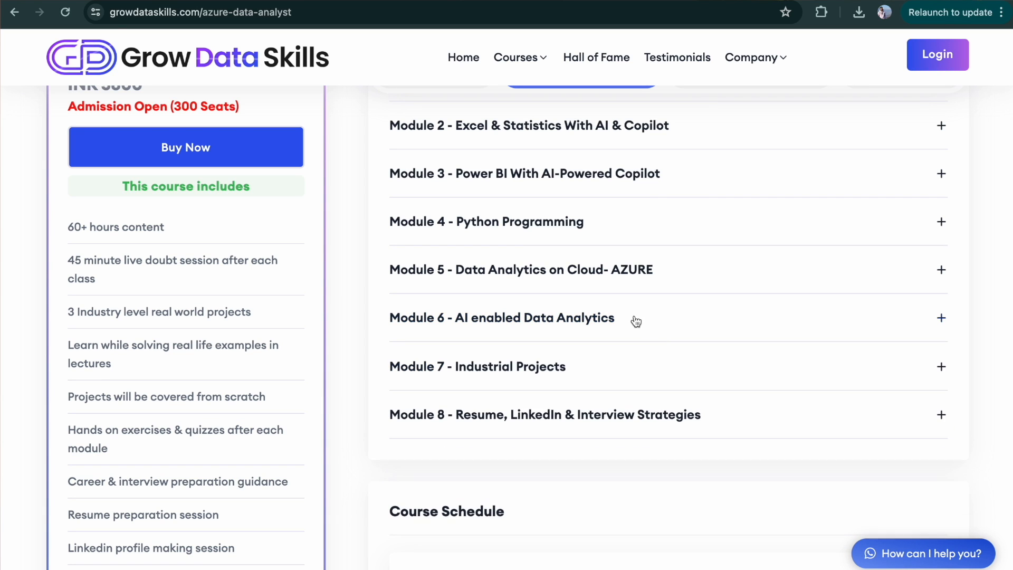
click(601, 365)
scroll(604, 369, down, 1)
scroll(603, 370, down, 5)
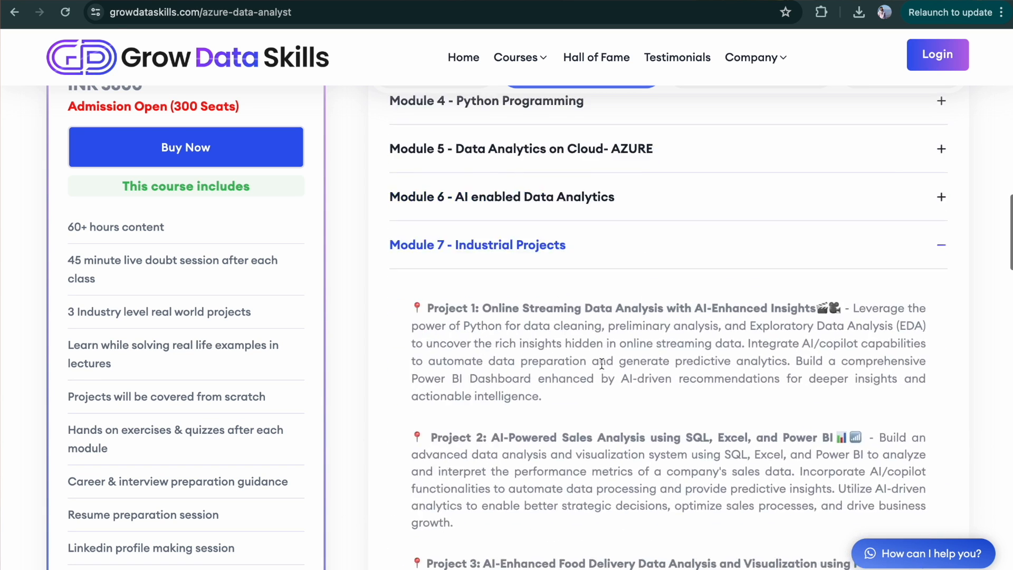
scroll(604, 369, up, 1)
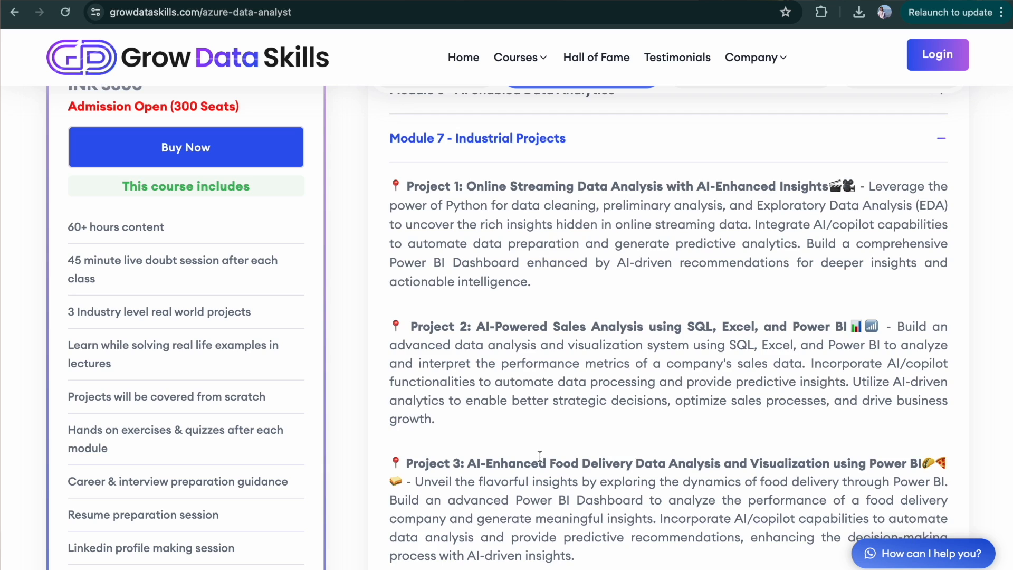
scroll(539, 454, down, 5)
scroll(565, 424, down, 5)
scroll(567, 421, up, 3)
scroll(581, 201, down, 3)
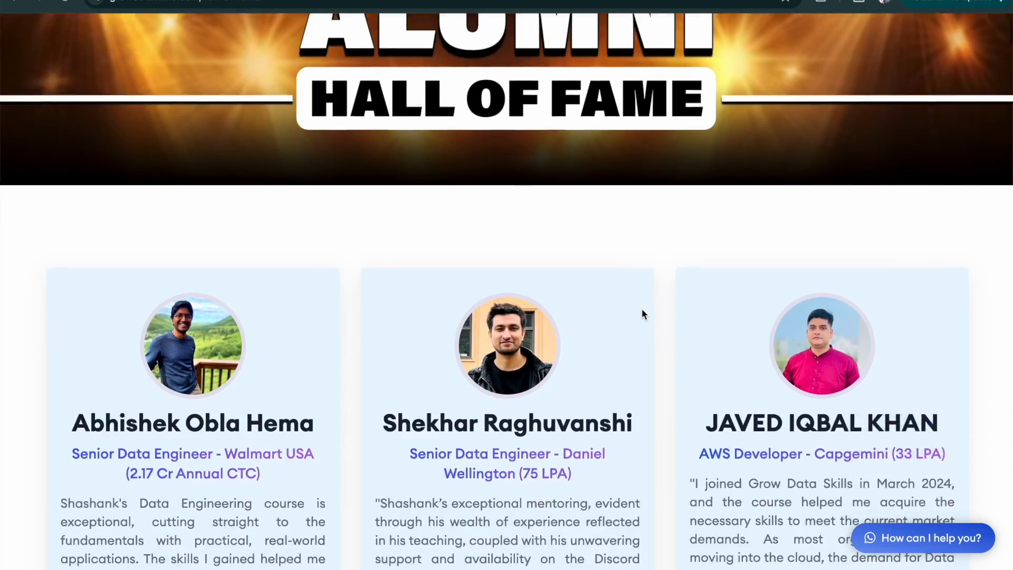
Browse the alumni cards on the Hall of Fame page, reading their roles and testimonials.
scroll(641, 314, down, 5)
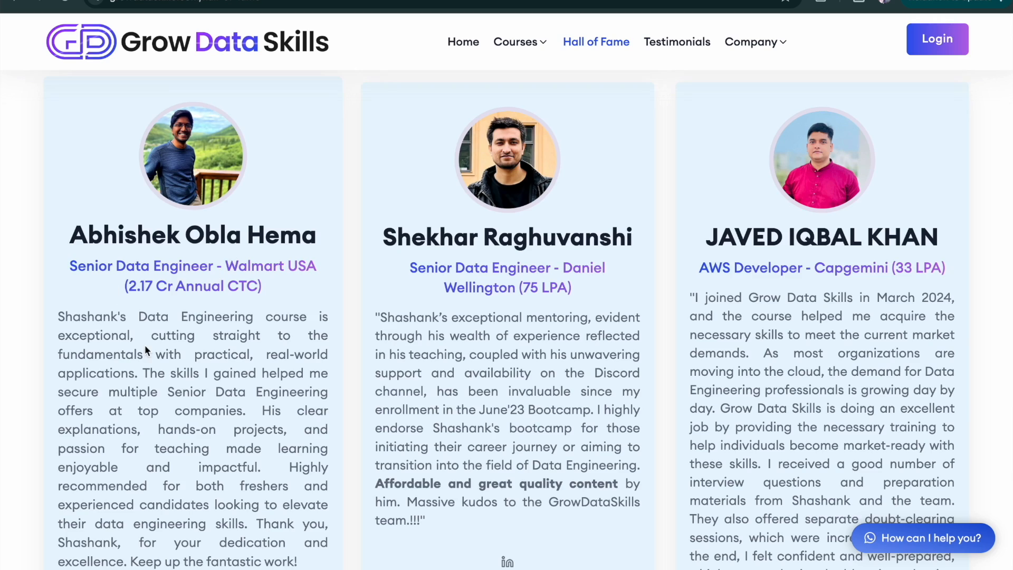
scroll(426, 469, down, 14)
scroll(426, 469, down, 3)
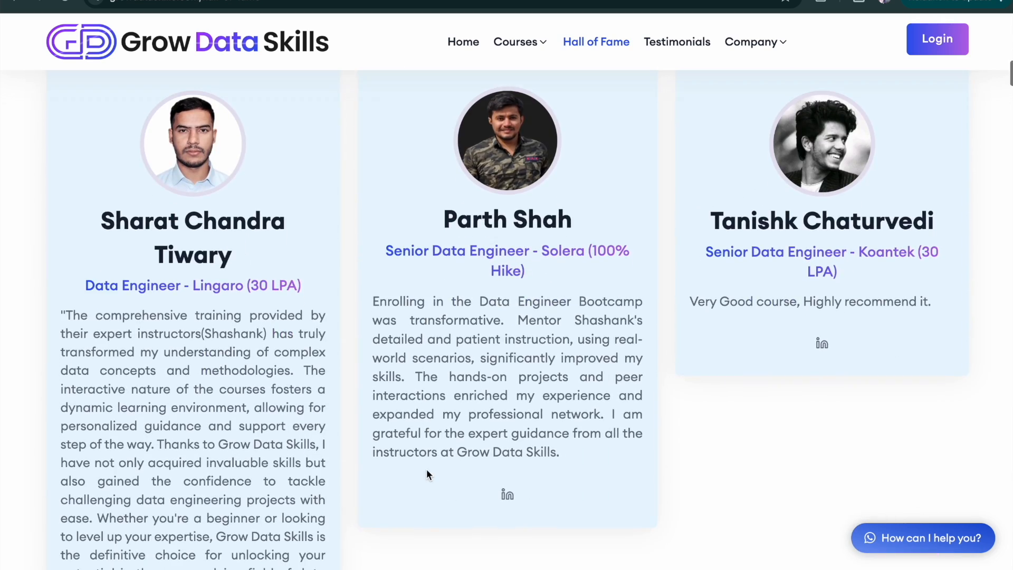
scroll(425, 514, down, 13)
scroll(425, 514, down, 3)
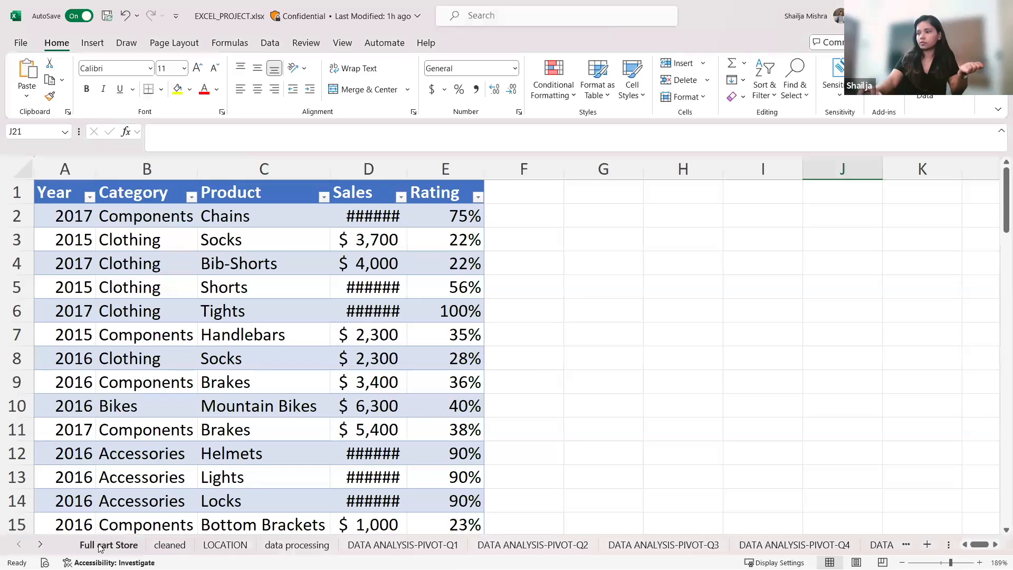
Open the Full cart Store sheet and examine the raw order data, selecting the SKU column.
click(101, 547)
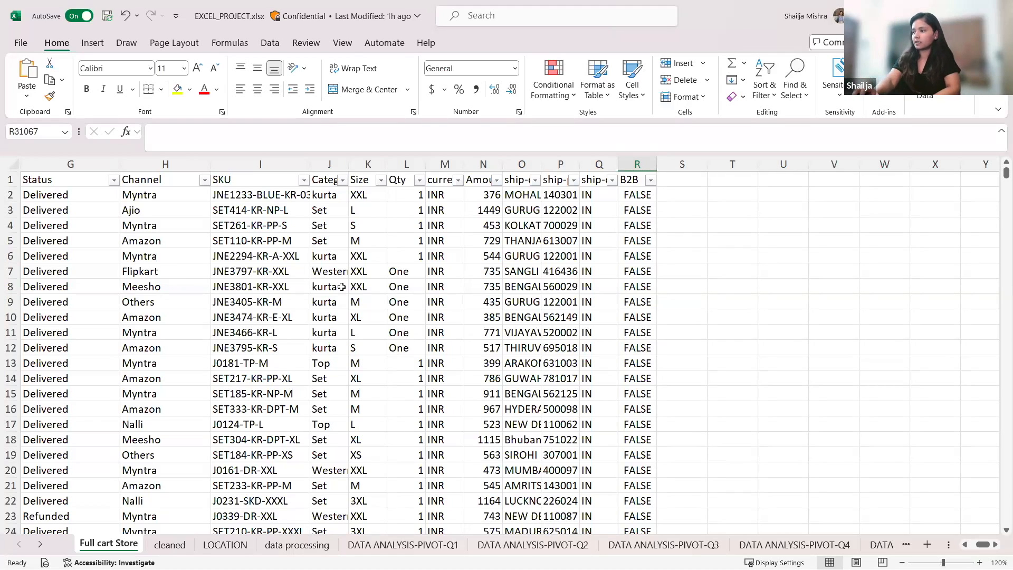
click(258, 159)
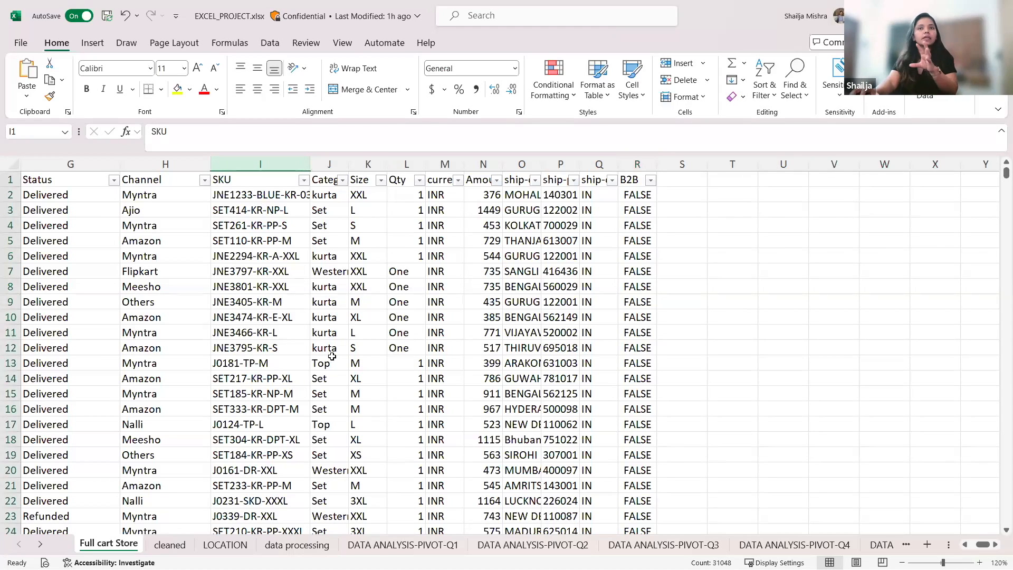
scroll(286, 390, down, 3)
scroll(285, 390, up, 3)
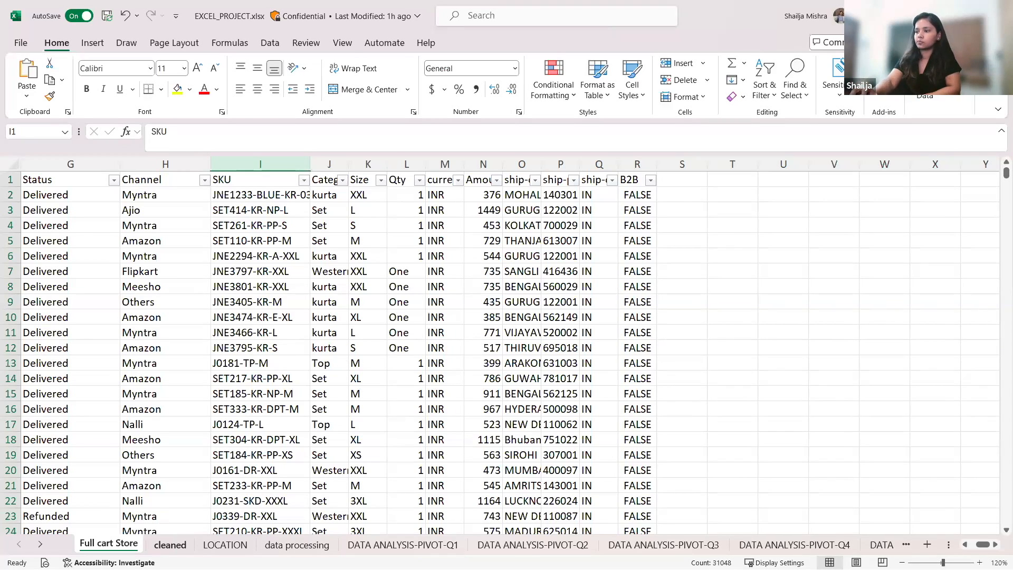
Switch to the cleaned sheet and inspect the Channel column's filter values for inconsistent spellings, leaving the filter unapplied.
key(ctrl+Page_Down)
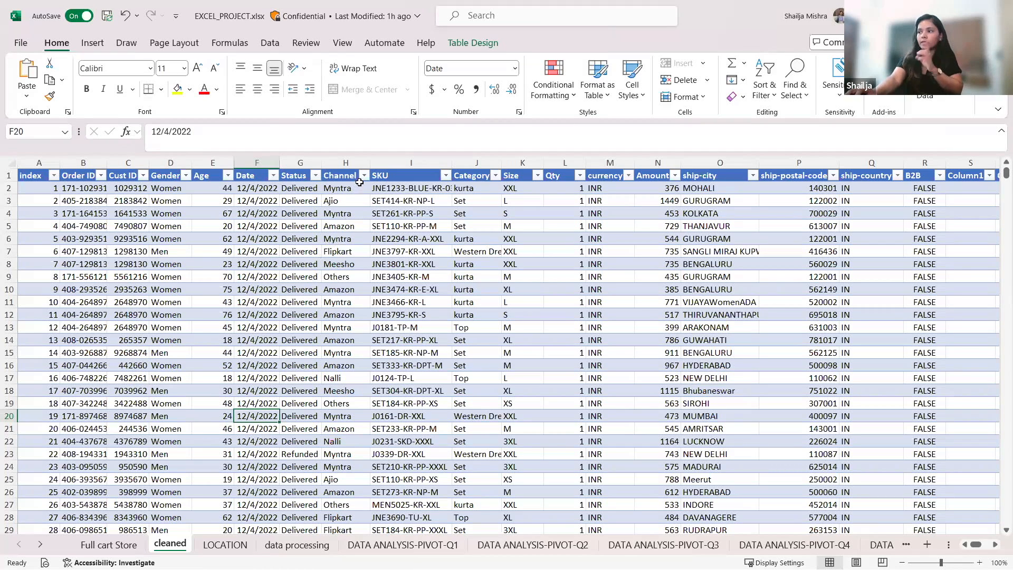
click(367, 176)
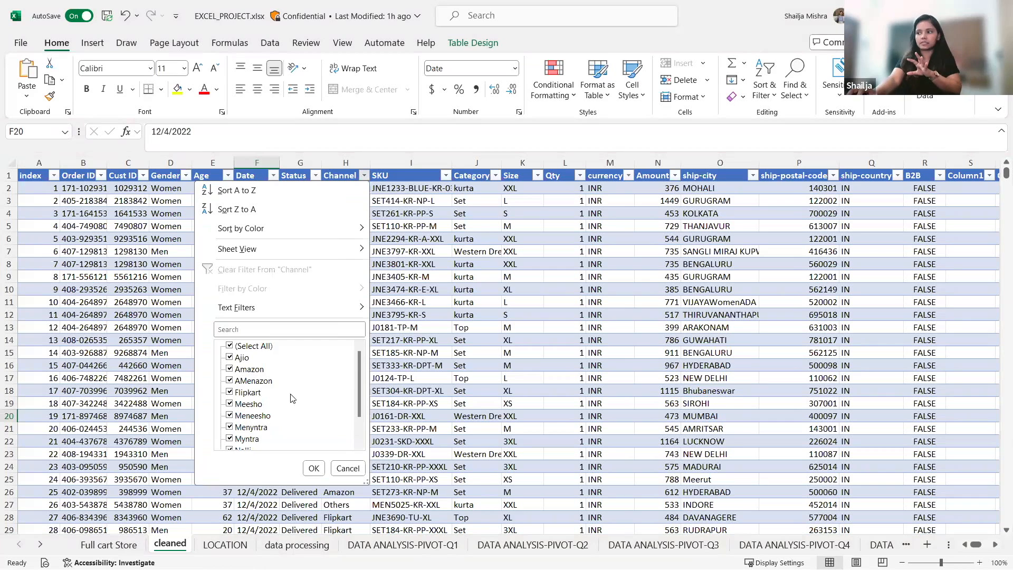
scroll(259, 411, down, 1)
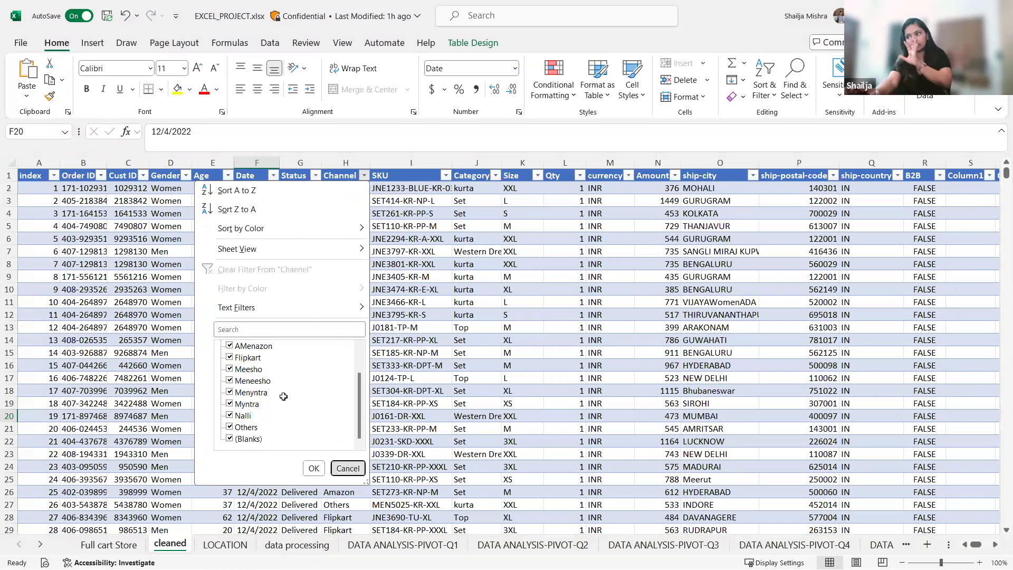
key(Escape)
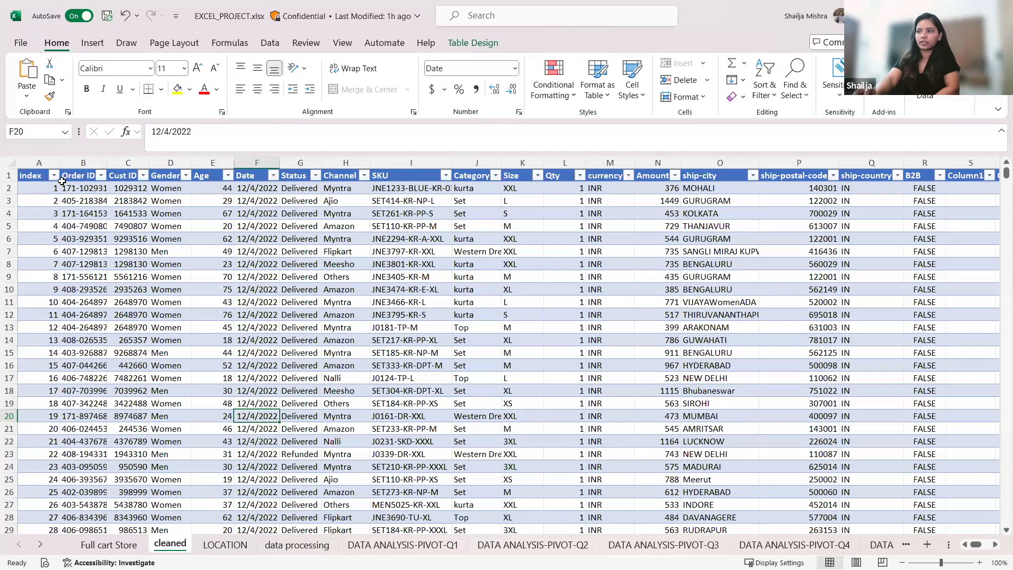
Check the index column's filter values without applying a filter, and select the whole Channel column.
click(53, 175)
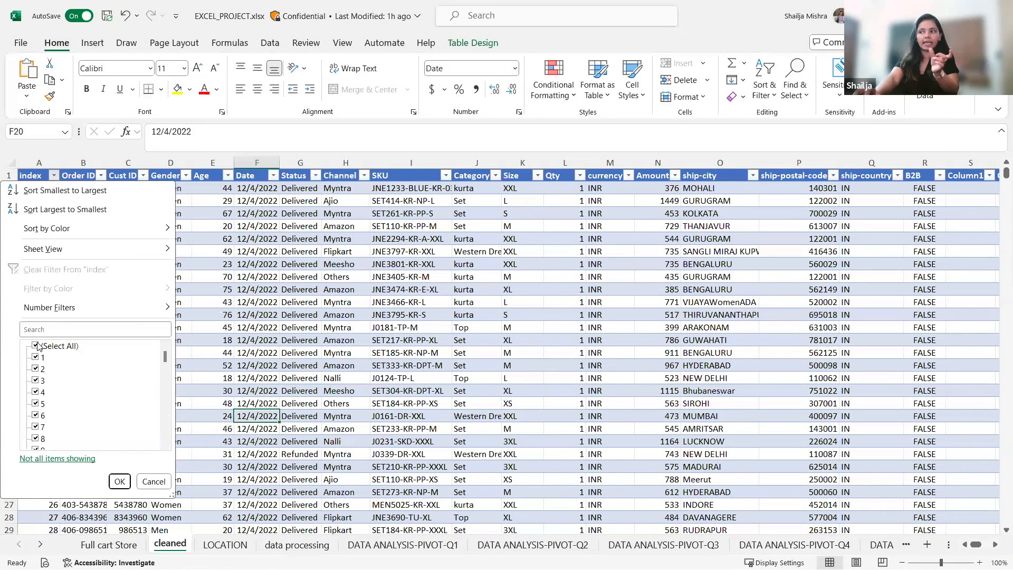
click(153, 481)
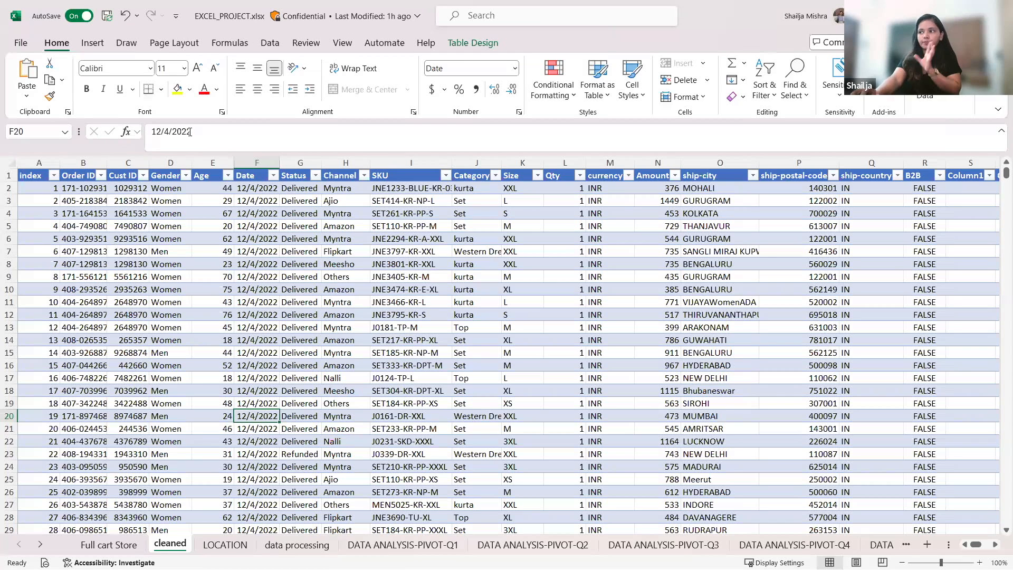
click(344, 161)
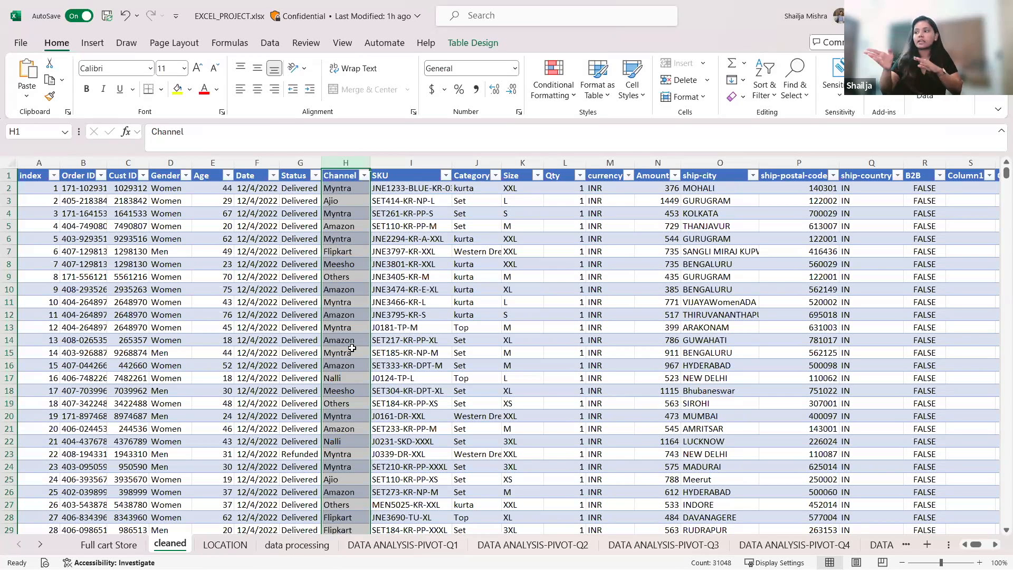
Open the data processing sheet and review the months listed in the Date column's filter without applying it.
click(290, 547)
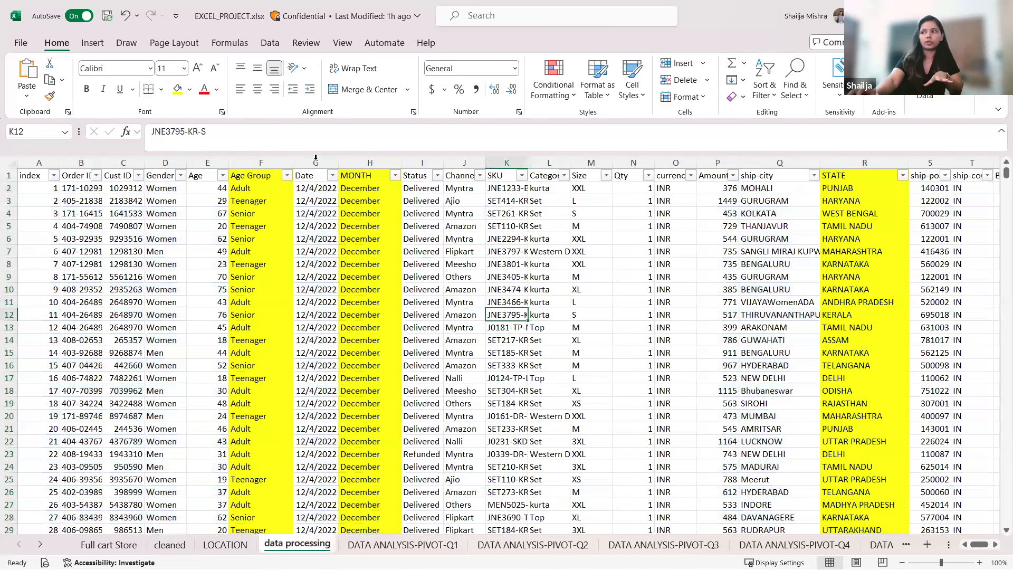
click(316, 162)
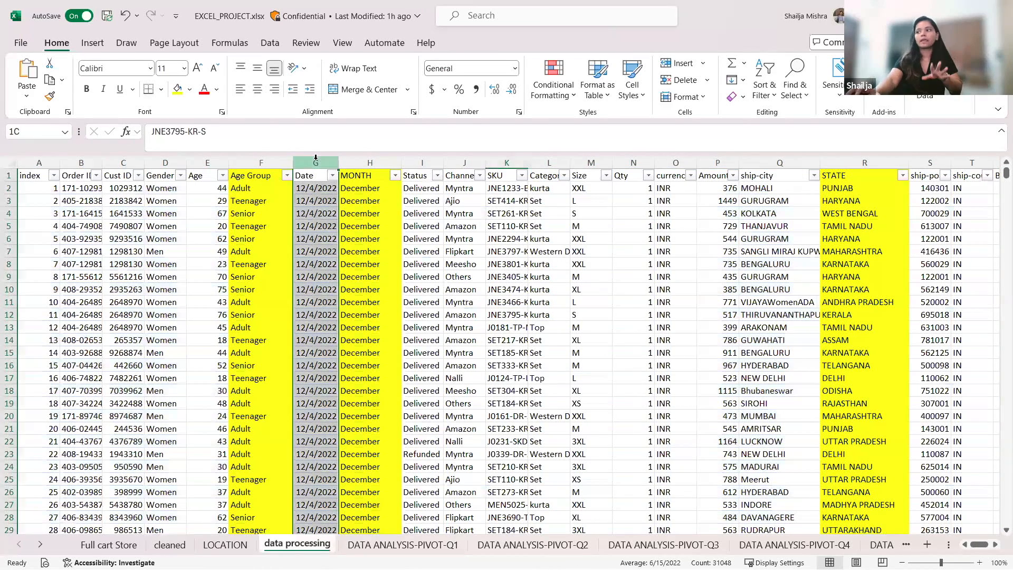
click(331, 176)
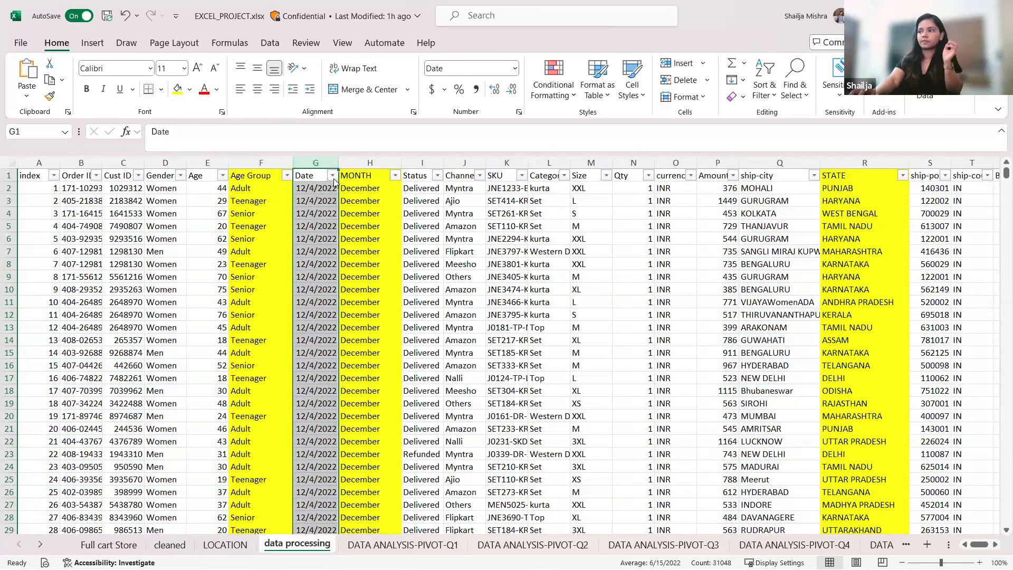
scroll(240, 408, down, 1)
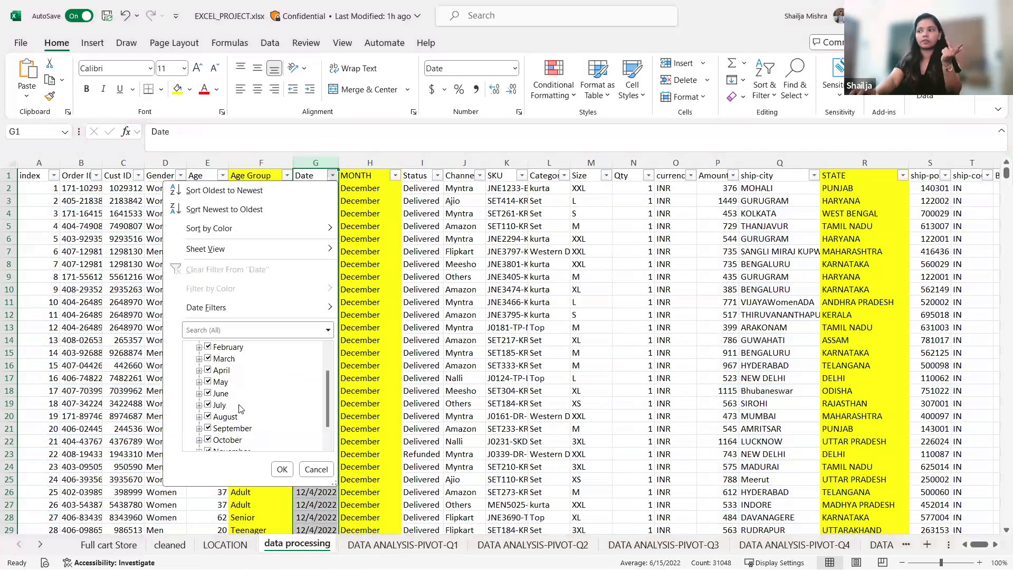
scroll(264, 422, down, 1)
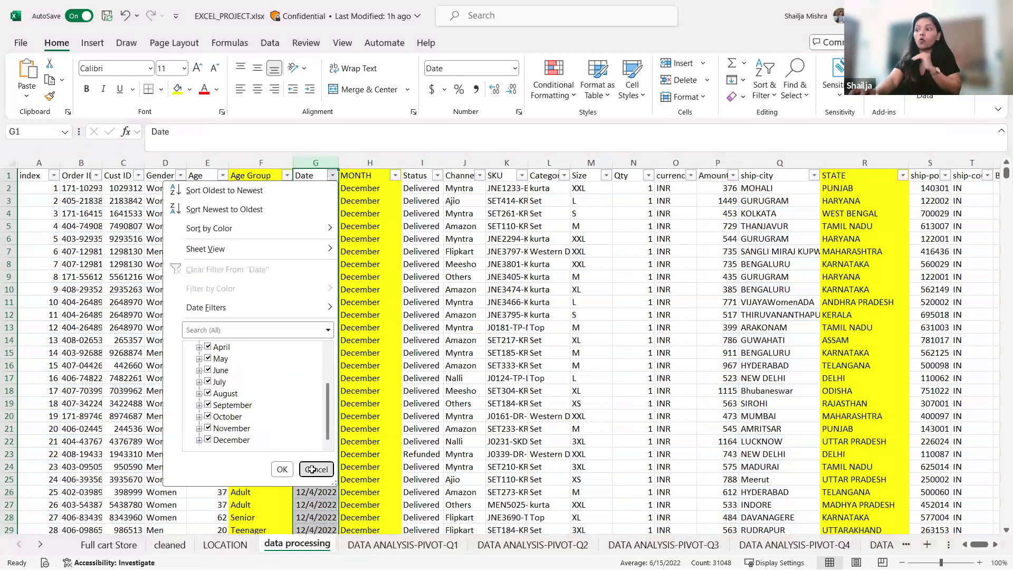
click(317, 469)
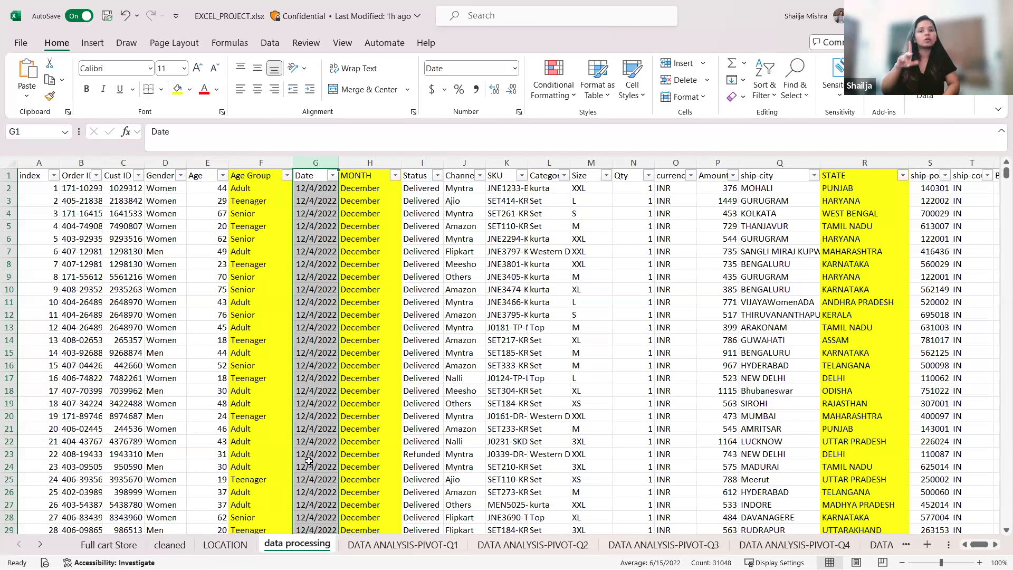
Examine the TEXT formula in the first MONTH cell, H2, and the date in G2 that it references.
click(363, 189)
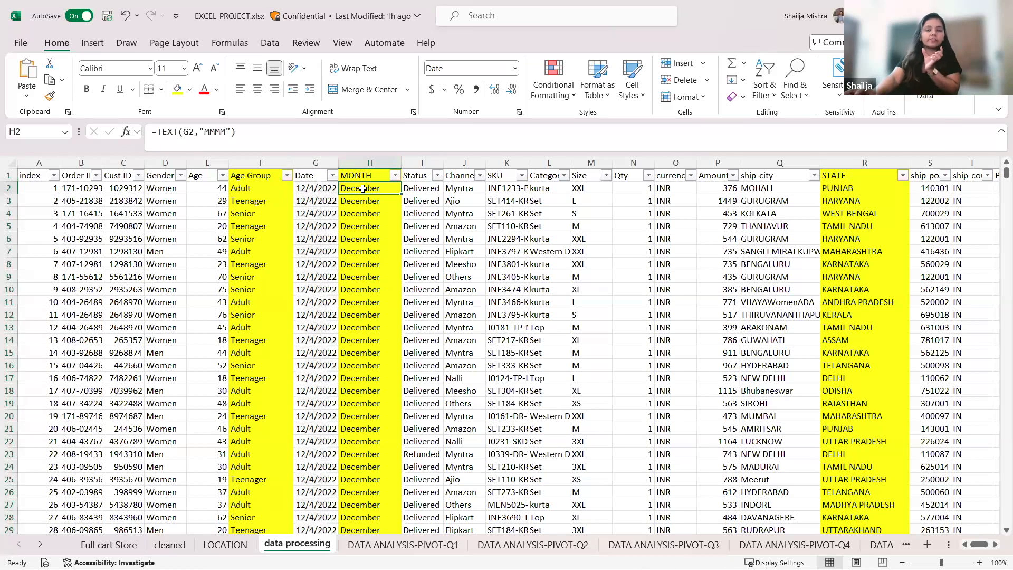
drag(245, 133, 147, 123)
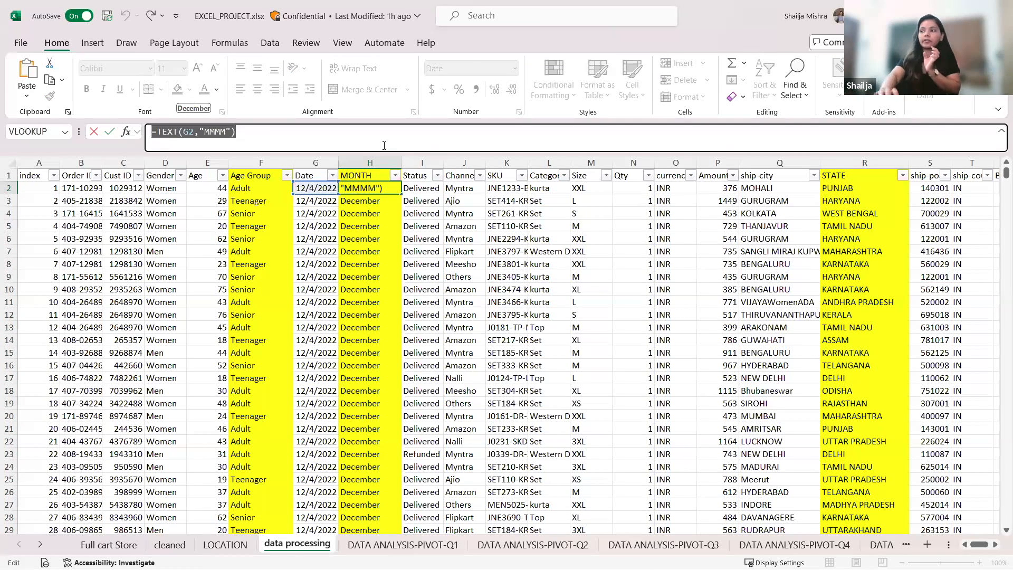
key(Return)
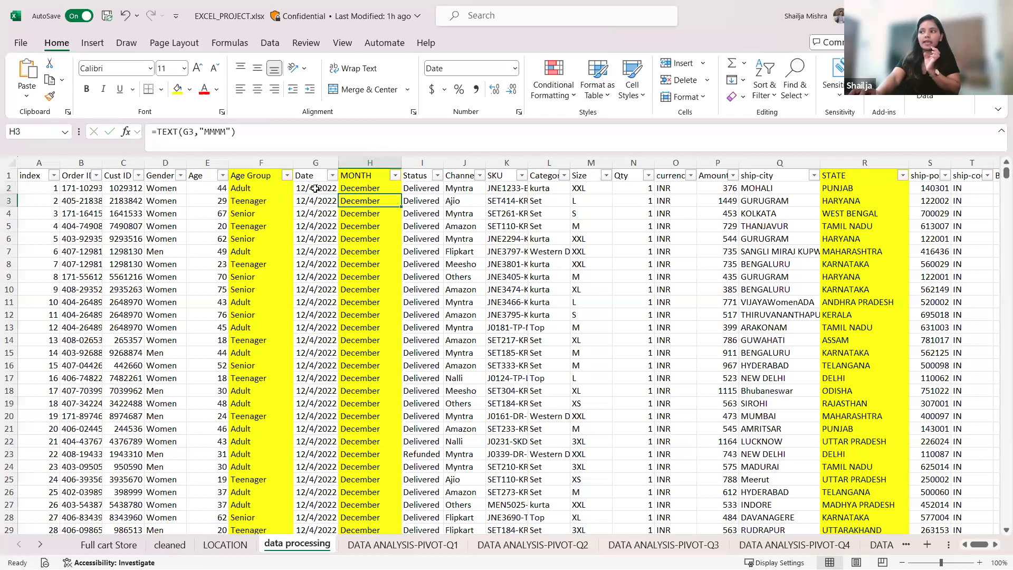
click(315, 188)
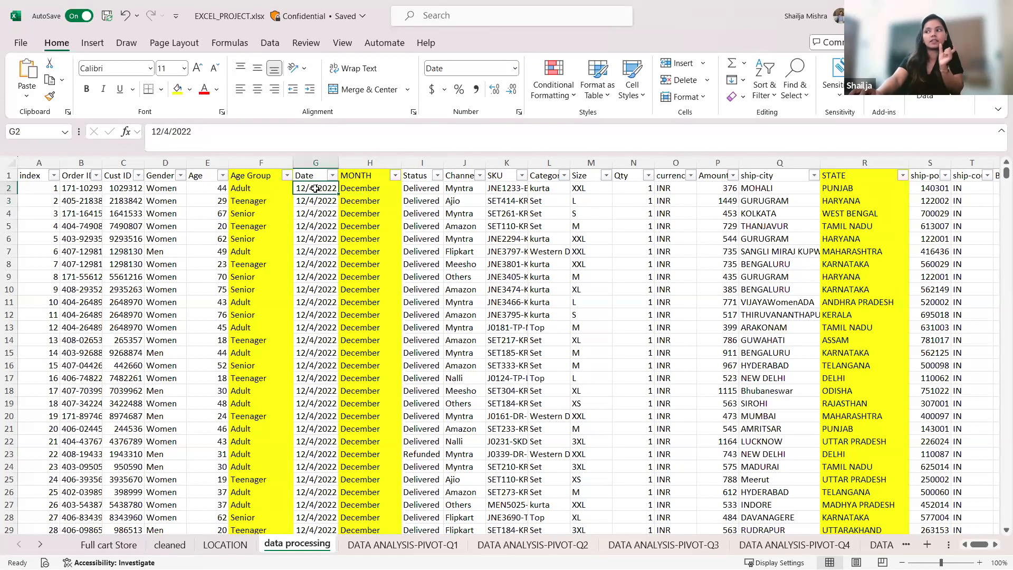
click(375, 188)
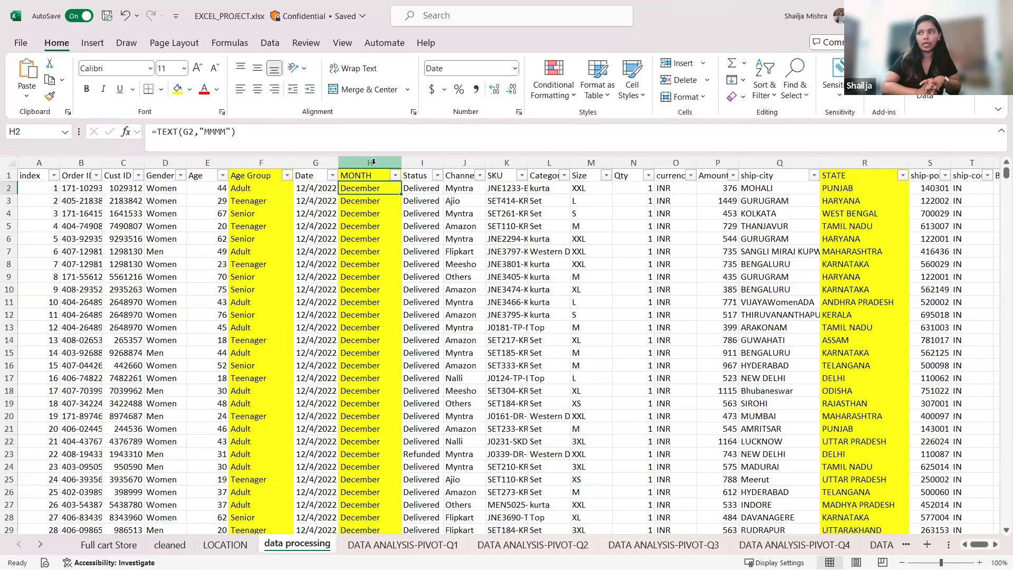
Review the full range of ages in the Age column's filter list and close it without filtering.
click(222, 176)
scroll(143, 373, down, 8)
scroll(143, 373, up, 8)
scroll(113, 375, down, 18)
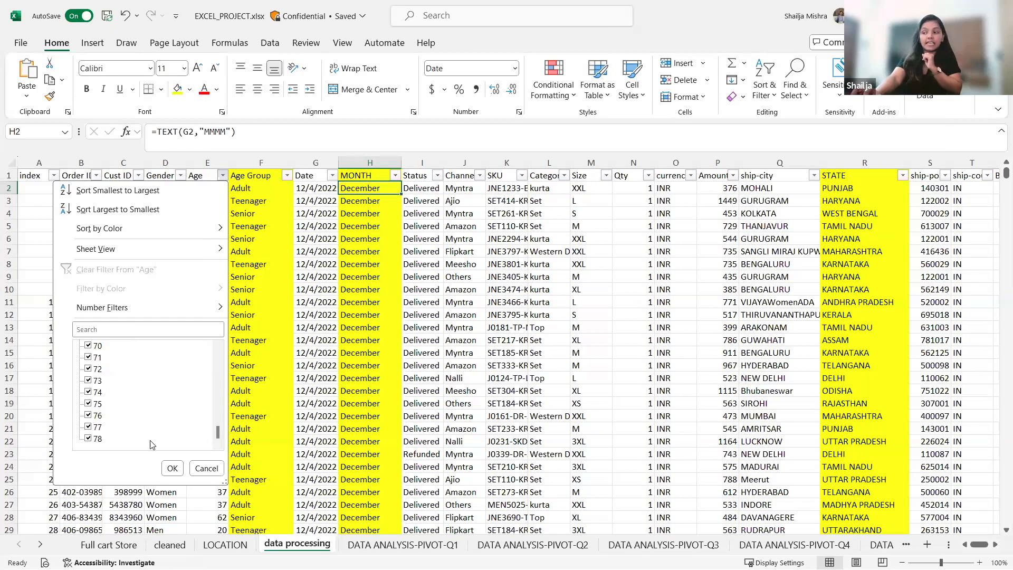
click(206, 468)
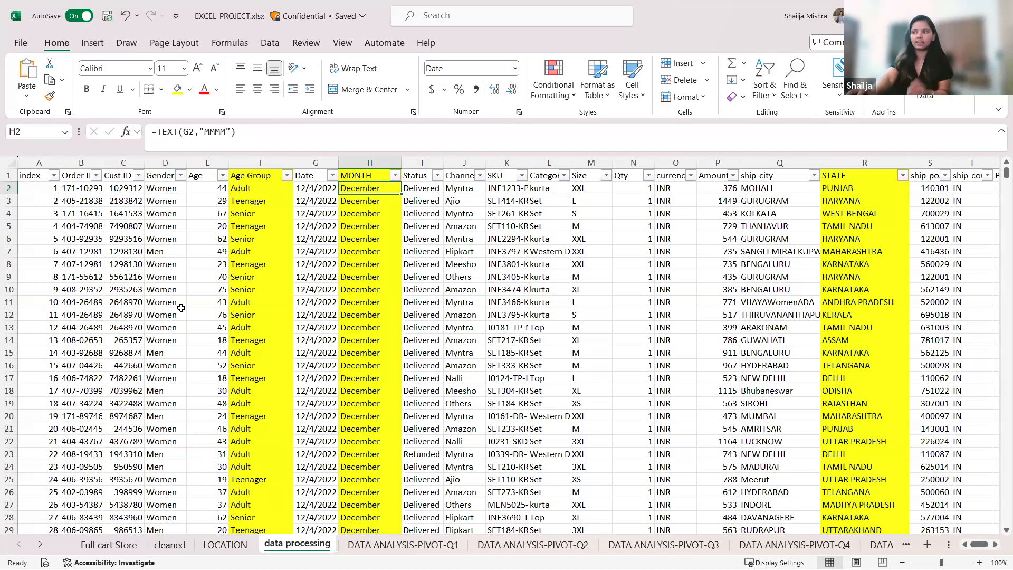
Examine the nested IF formula in the first Age Group cell, F2, highlighting the whole formula.
click(245, 190)
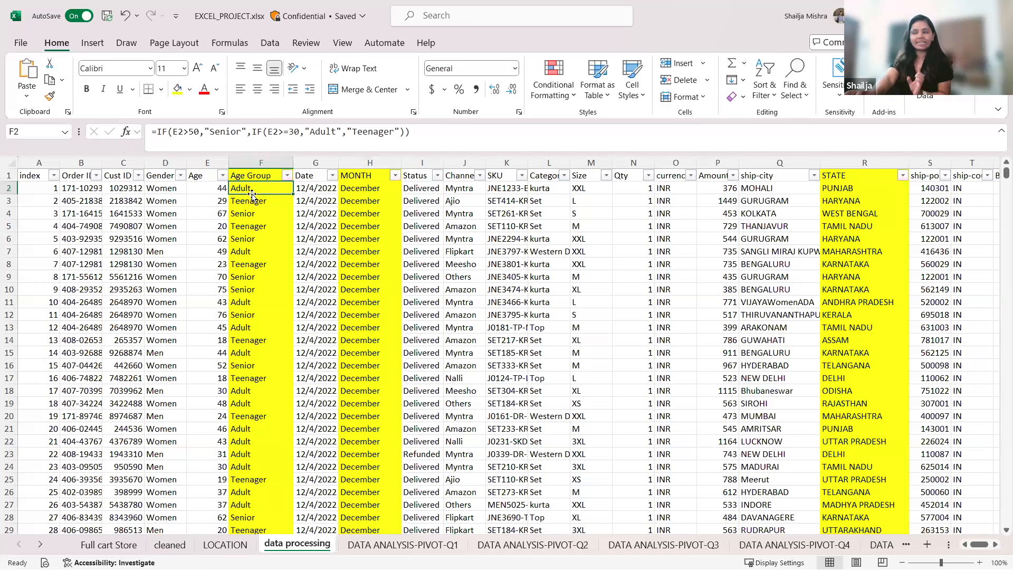
drag(421, 133, 151, 132)
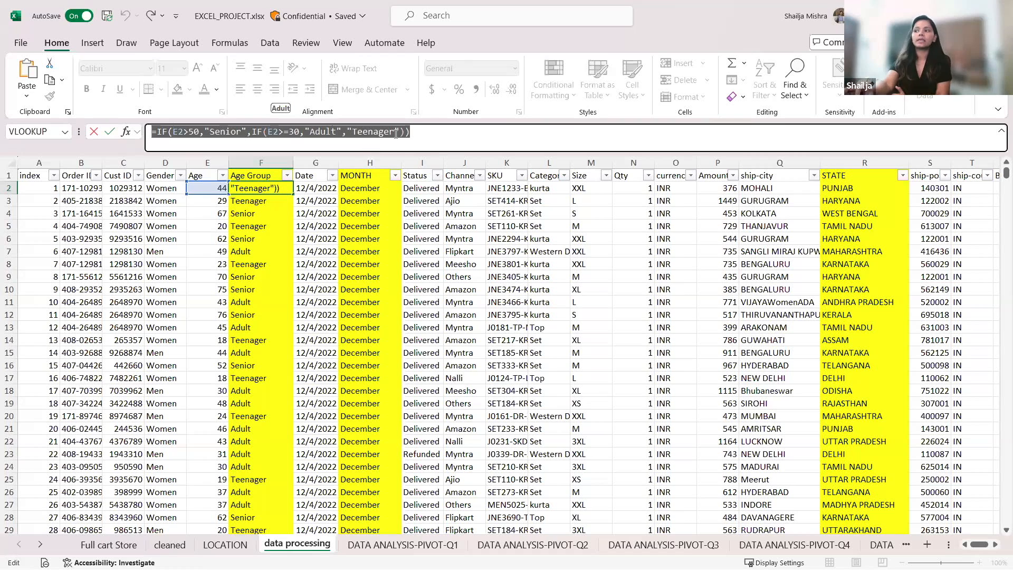
text(=)
click(444, 201)
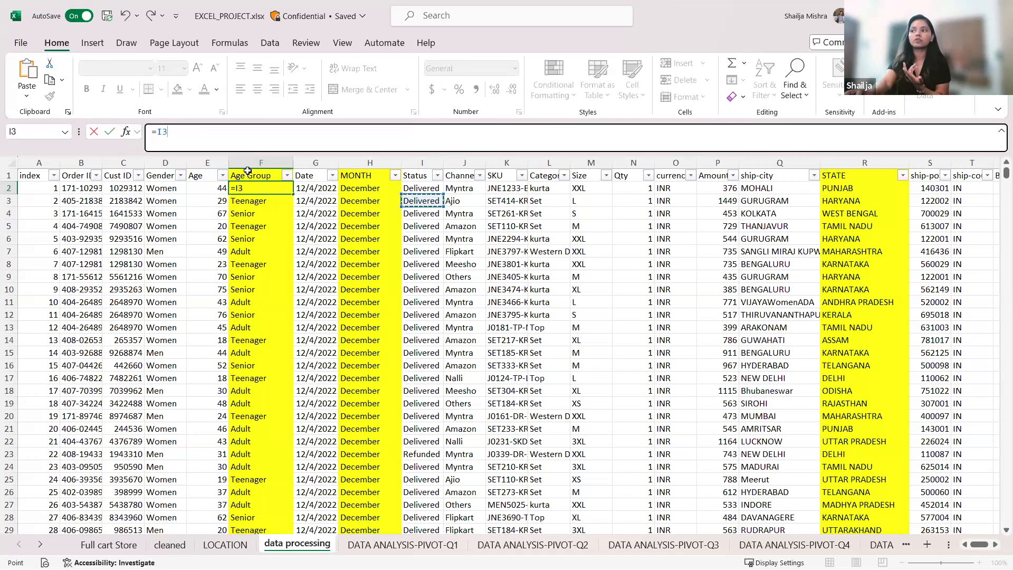
click(253, 139)
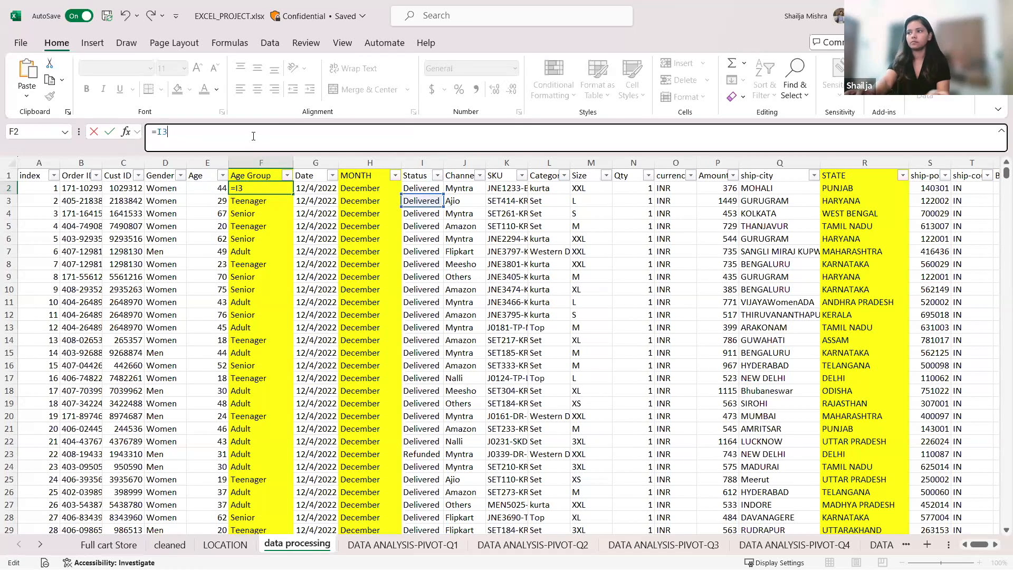
key(ctrl+z)
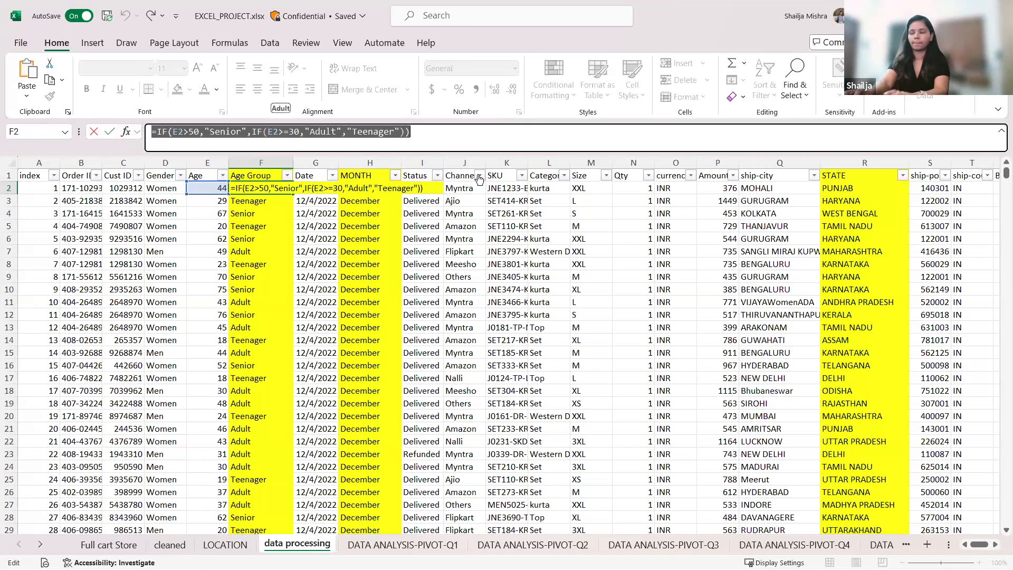
Leave the Age Group formula unchanged and review the categories in the Age Group column's filter list, closing it without filtering.
key(Return)
click(247, 188)
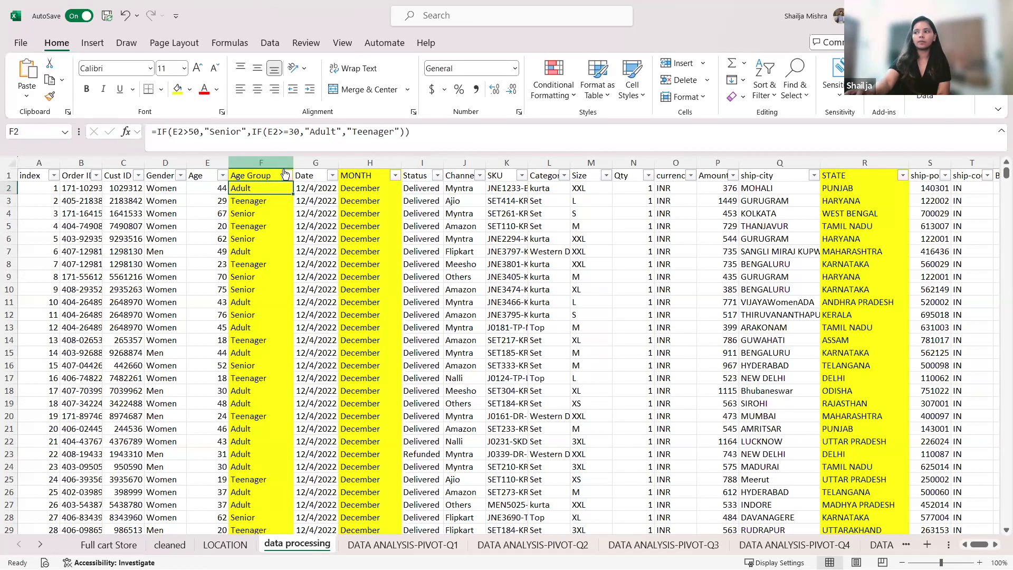
click(287, 176)
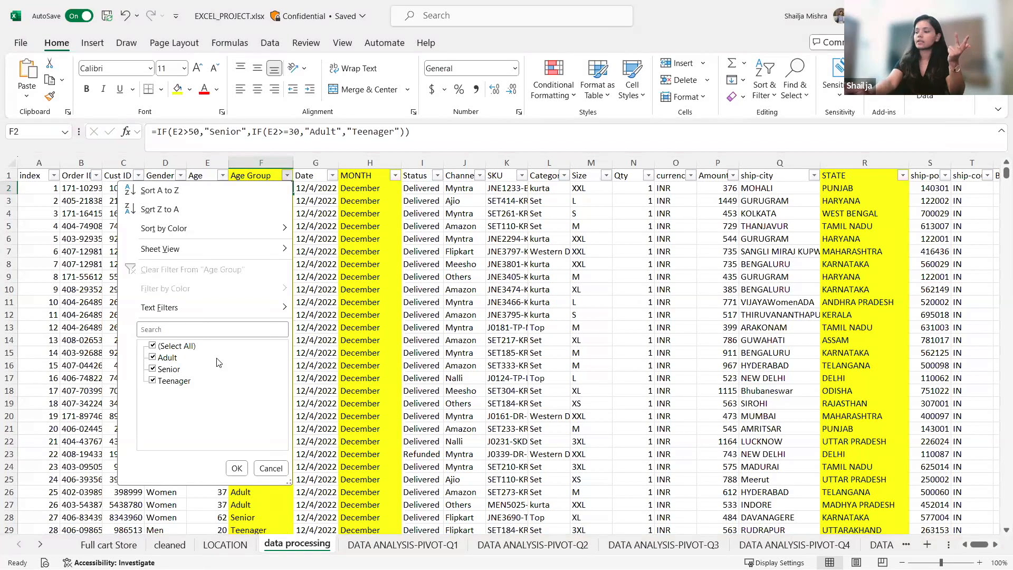
click(266, 467)
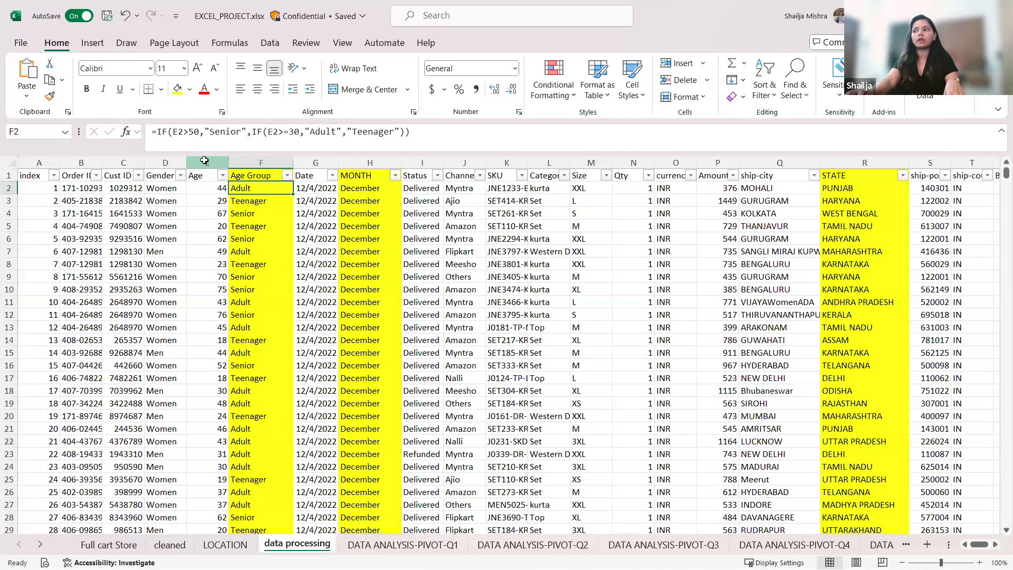
Highlight the Age and Date columns together, the ship-city column and the index column to review these source fields.
click(219, 153)
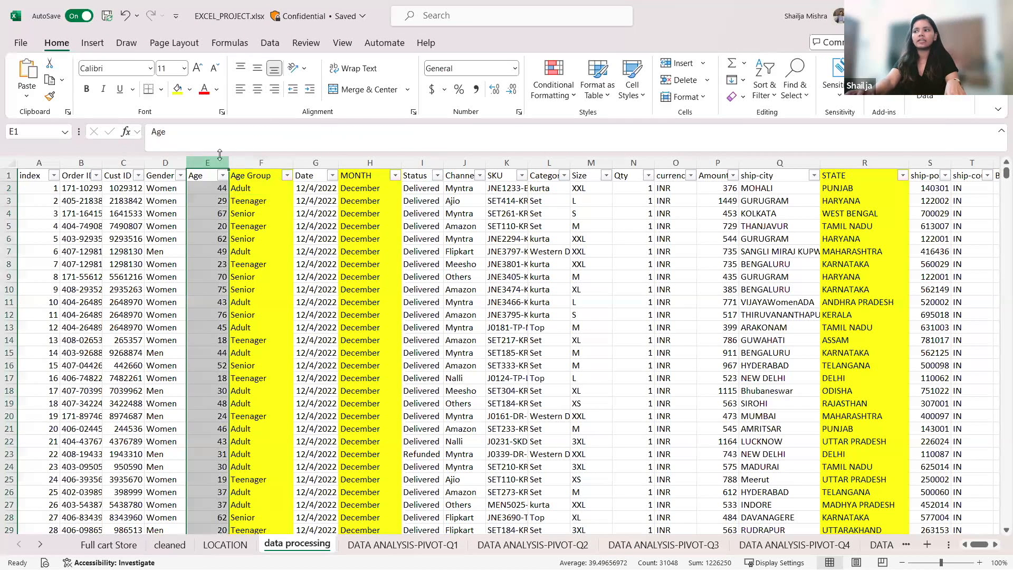
ctrl+click(318, 161)
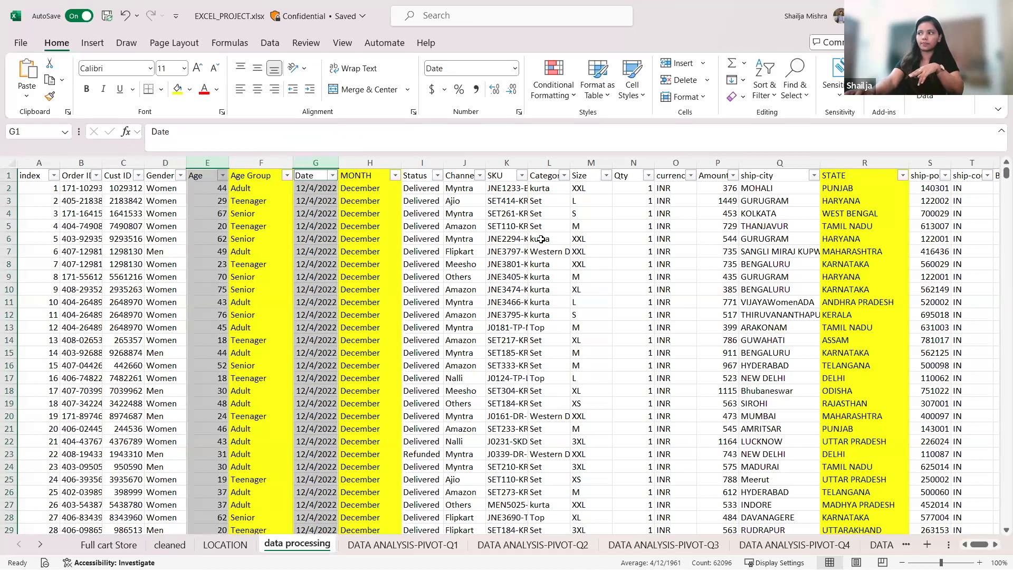
click(581, 289)
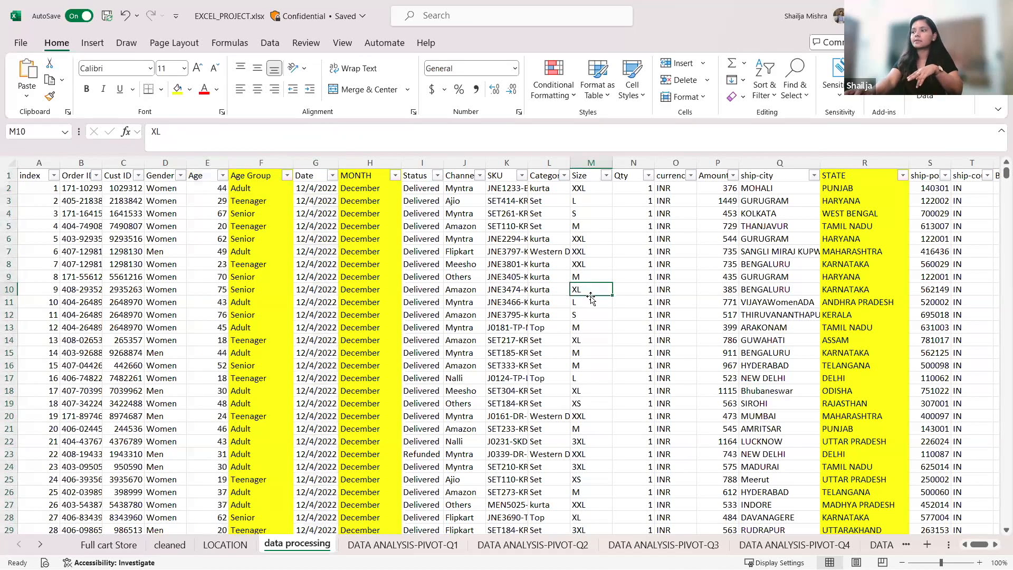
click(768, 160)
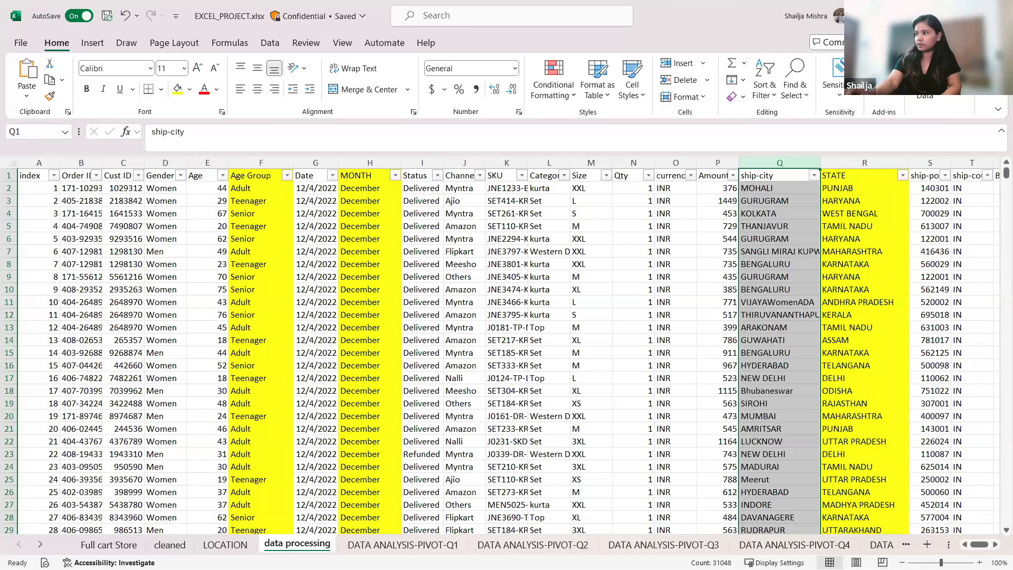
click(39, 163)
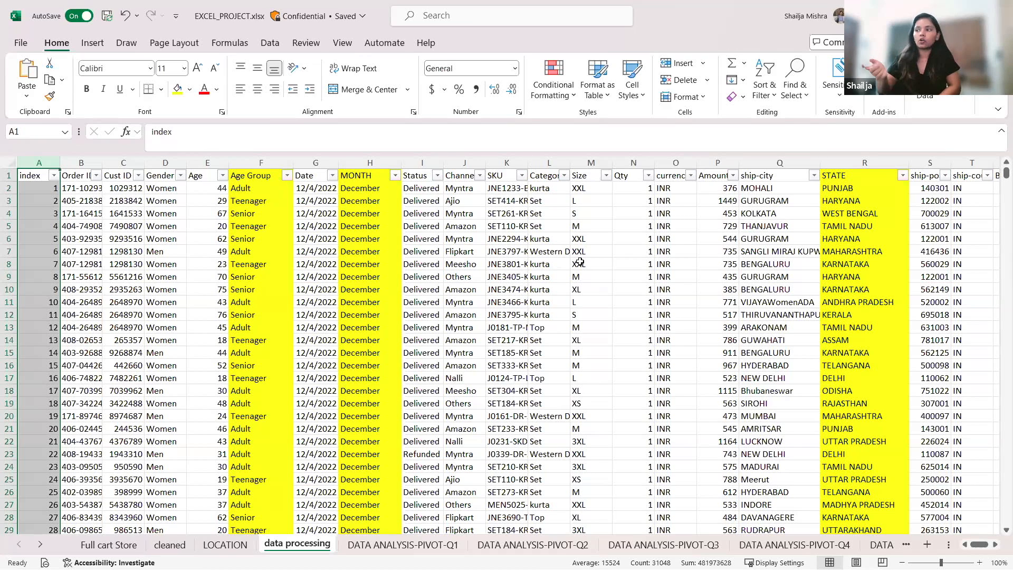
Open the REPORTFULL sheet and examine the annual report's charts, including Sale: Men vs Women, Top 10 States and Orders: Channels.
click(41, 544)
click(41, 545)
click(42, 545)
click(42, 545)
click(43, 545)
click(43, 544)
click(824, 544)
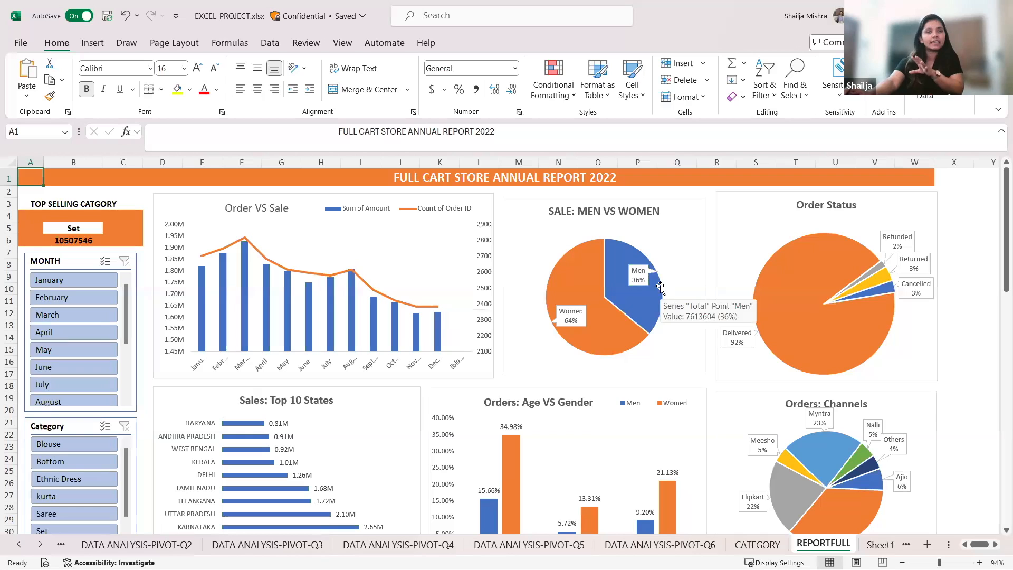
mouse_move(570, 332)
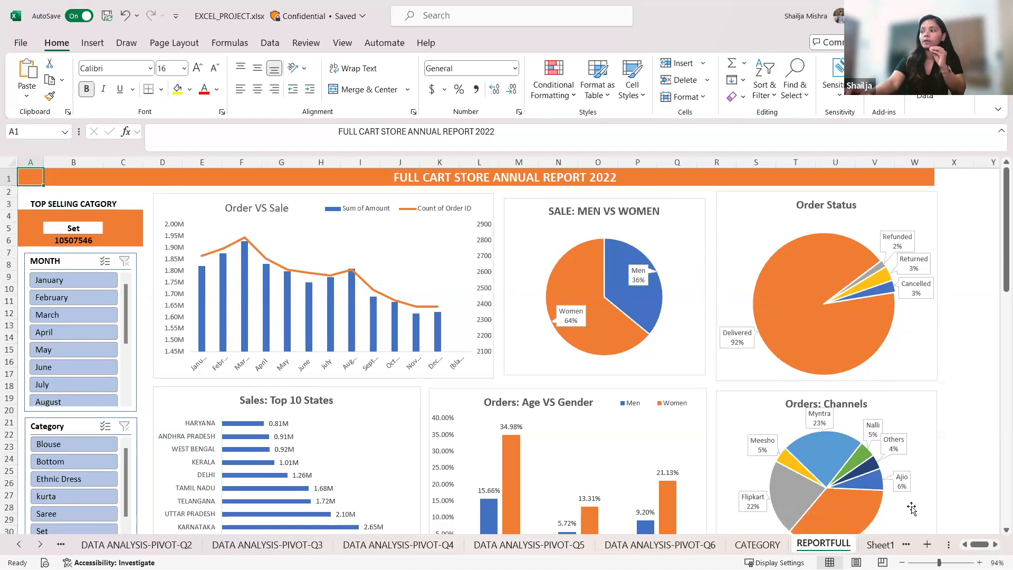
scroll(940, 526, down, 1)
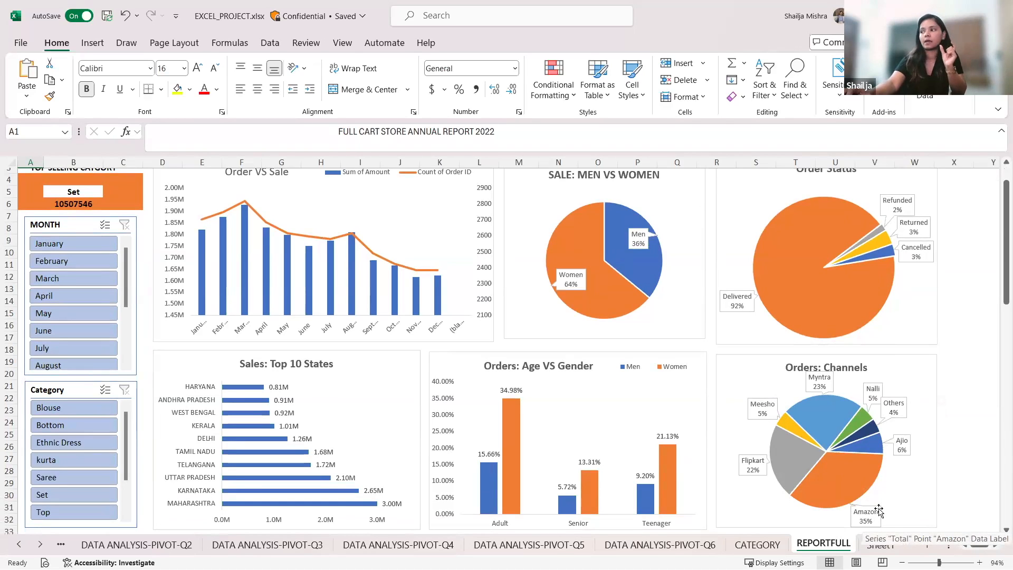
mouse_move(780, 475)
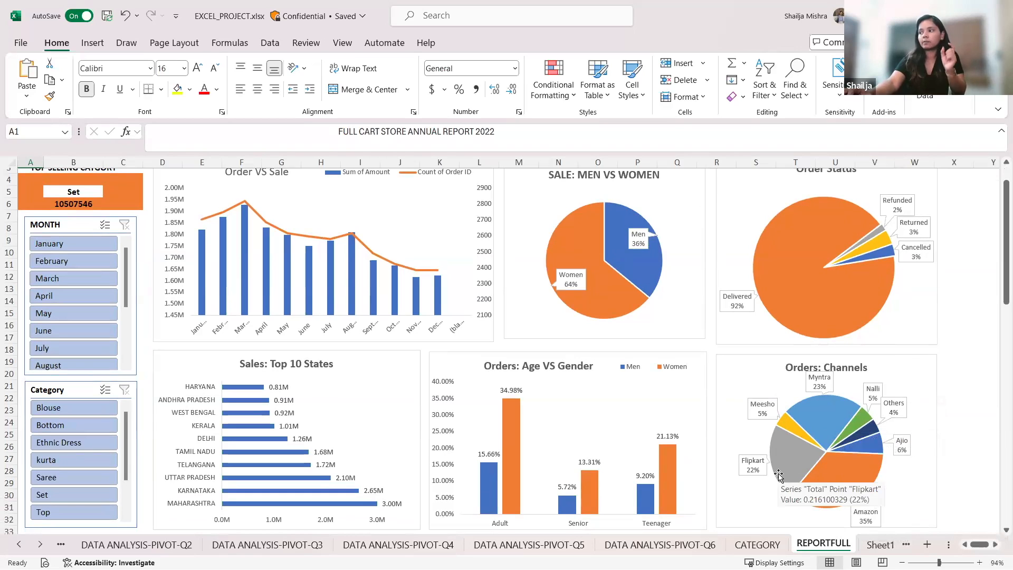
scroll(795, 287, up, 1)
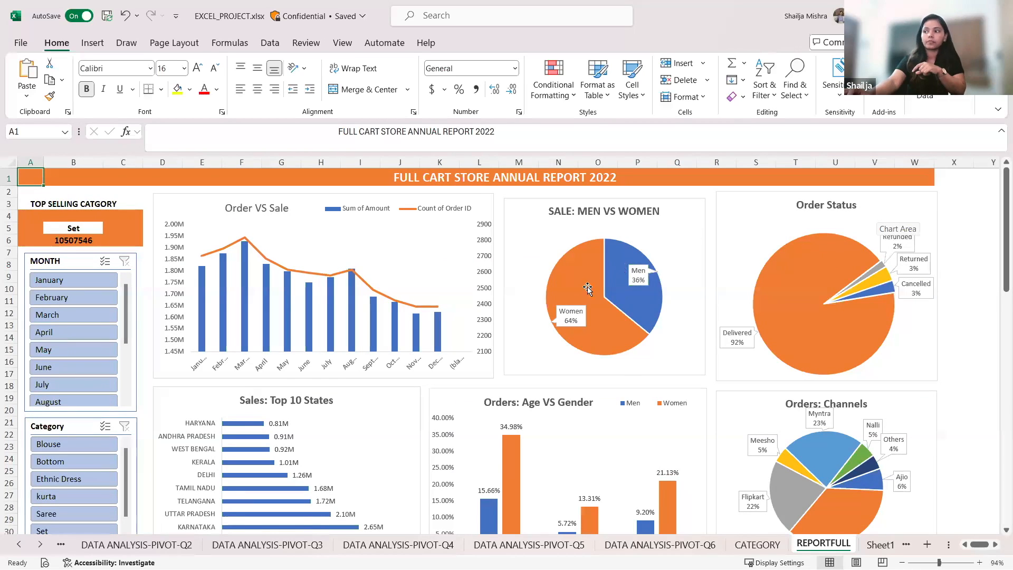
scroll(585, 290, down, 1)
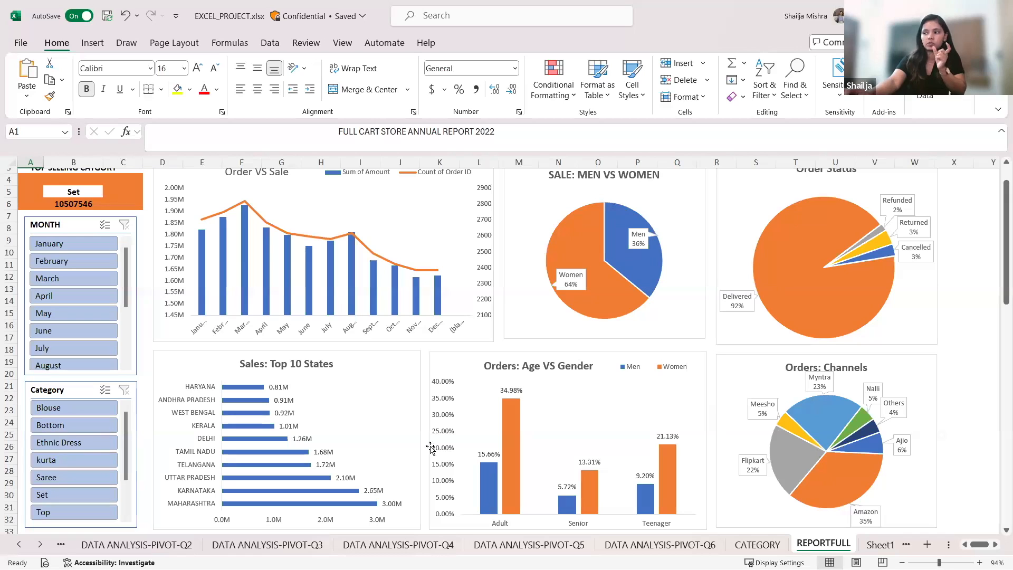
Review the pivot tables and charts on the DATA ANALYSIS-PIVOT-Q1, Q2 and Q3 sheets one after another.
click(19, 544)
click(19, 544)
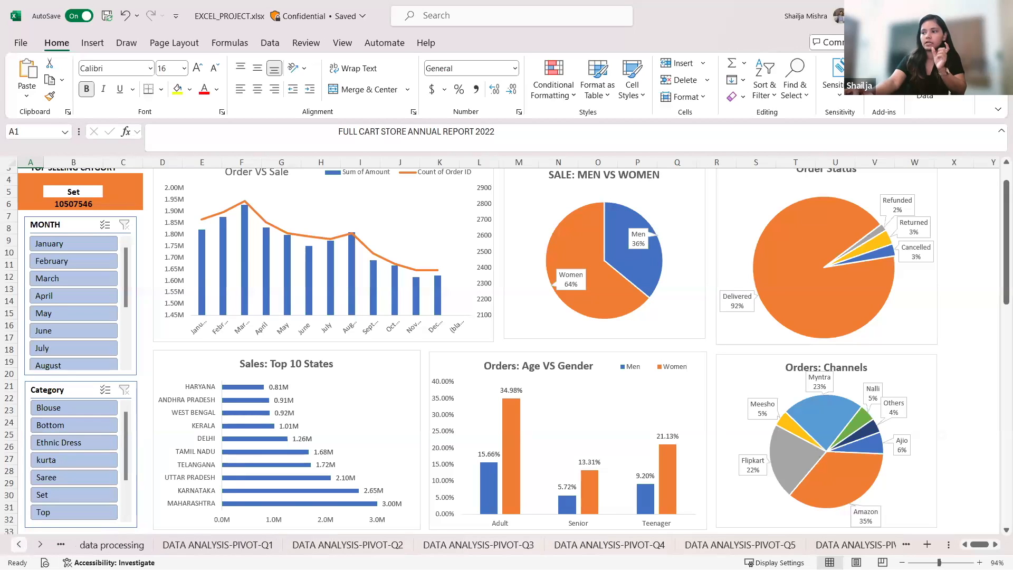
click(242, 548)
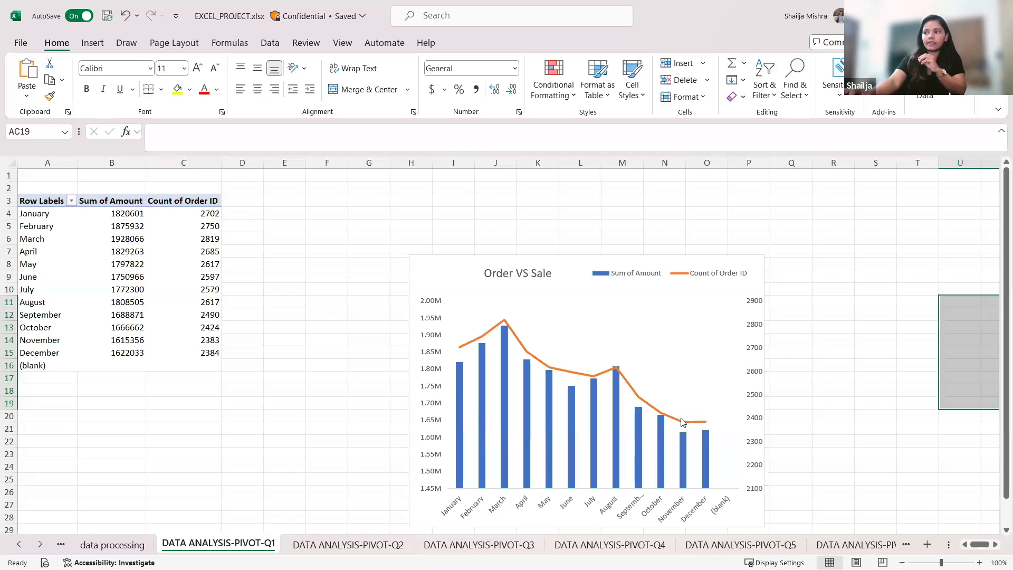
click(346, 546)
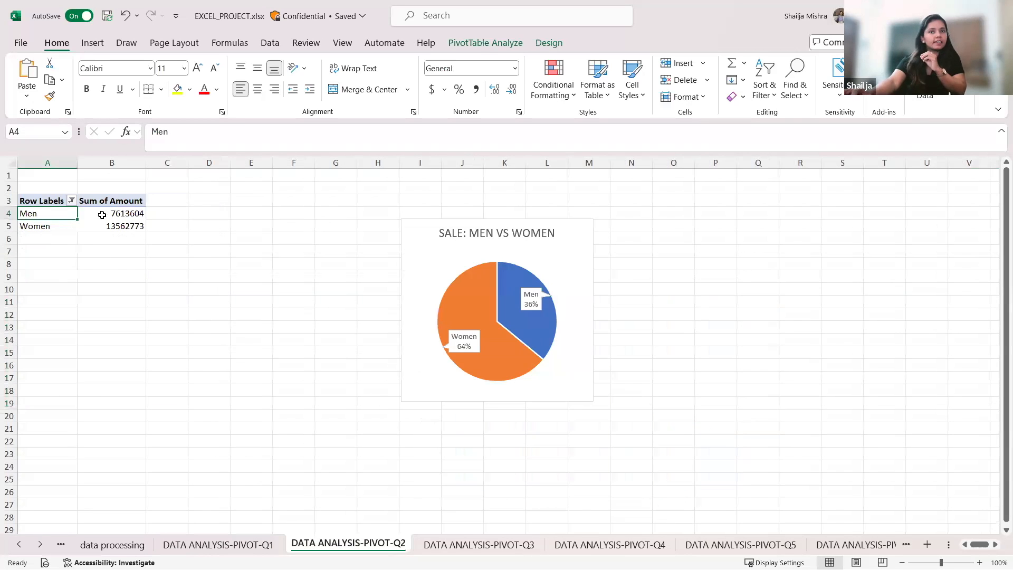
click(506, 546)
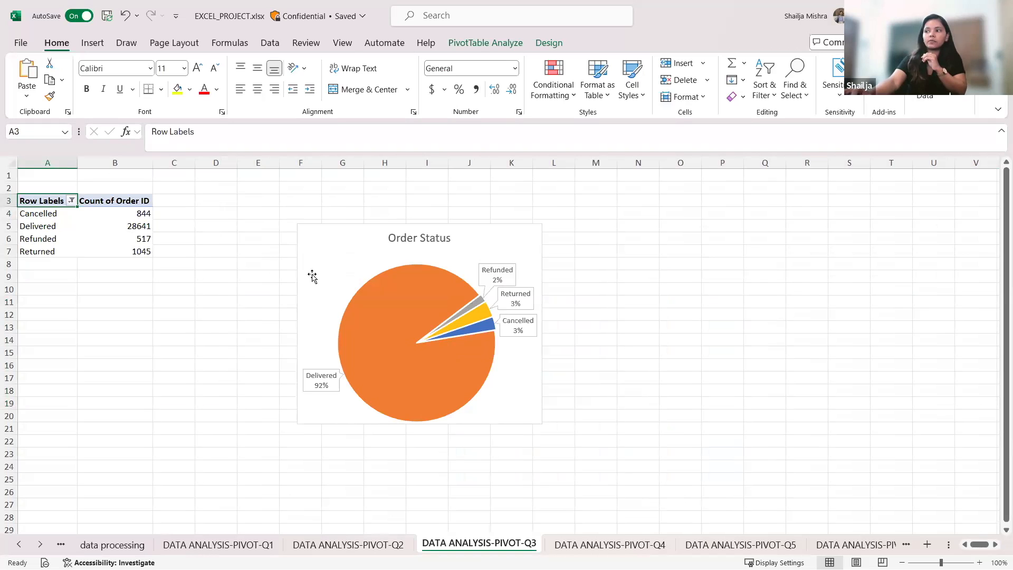
Return to the REPORTFULL sheet and look over the whole dashboard from its title to the lowest charts.
click(39, 544)
click(40, 544)
click(40, 544)
click(693, 544)
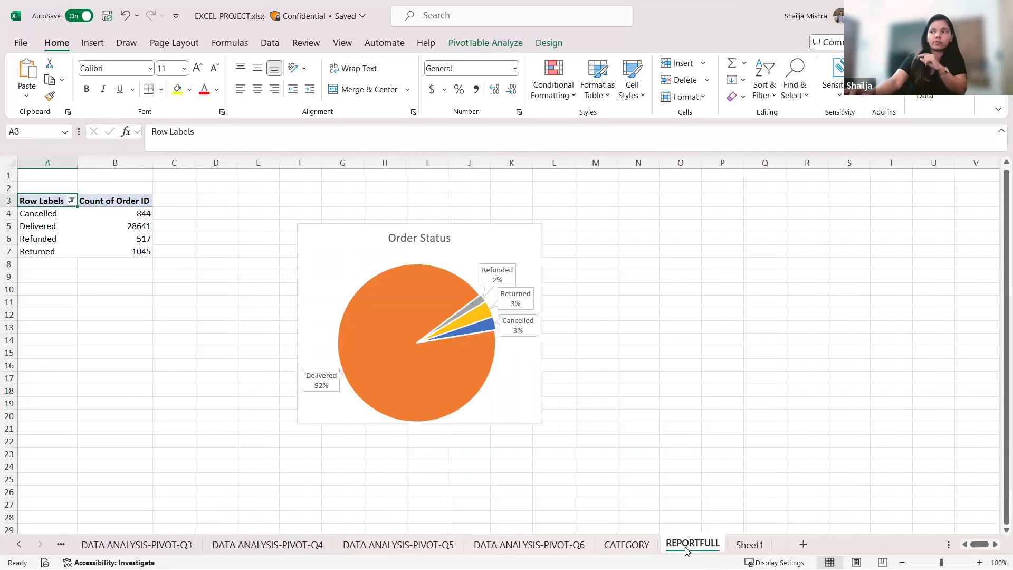
scroll(692, 247, up, 1)
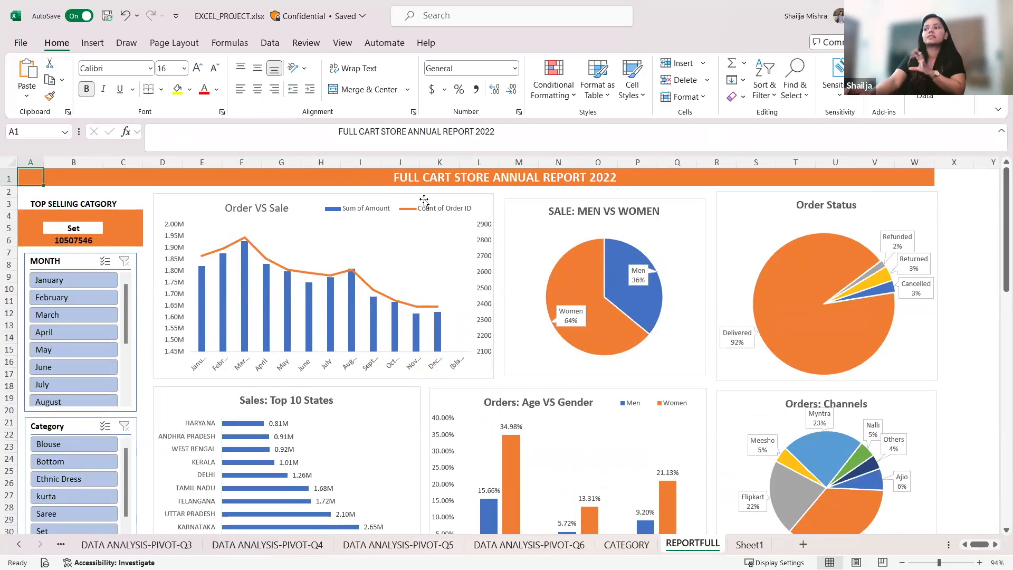
scroll(304, 379, down, 3)
scroll(465, 381, up, 3)
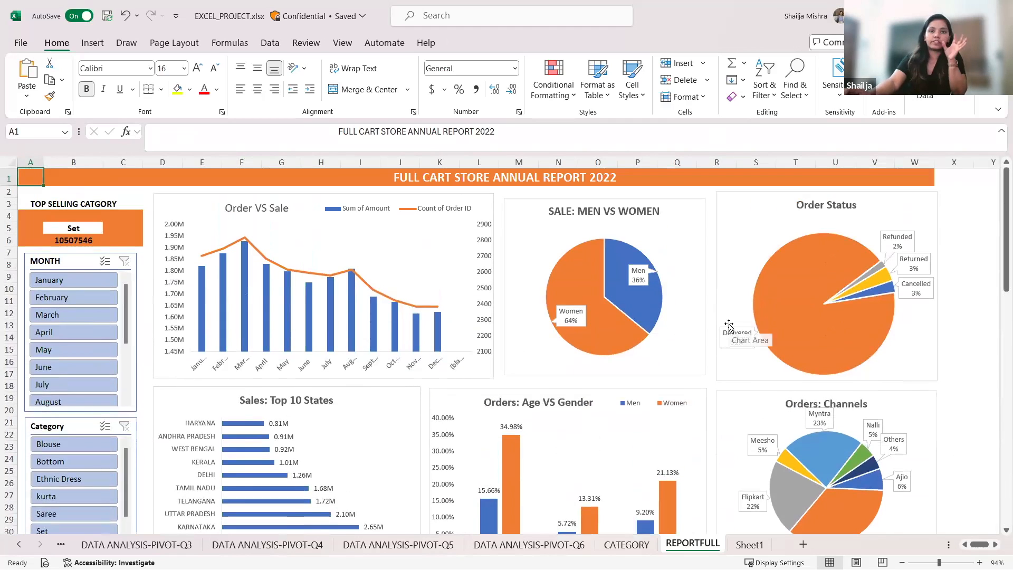
Go back to the cleaned sheet to review the cleaned data behind the report.
click(18, 546)
click(18, 545)
click(18, 546)
click(18, 546)
click(18, 545)
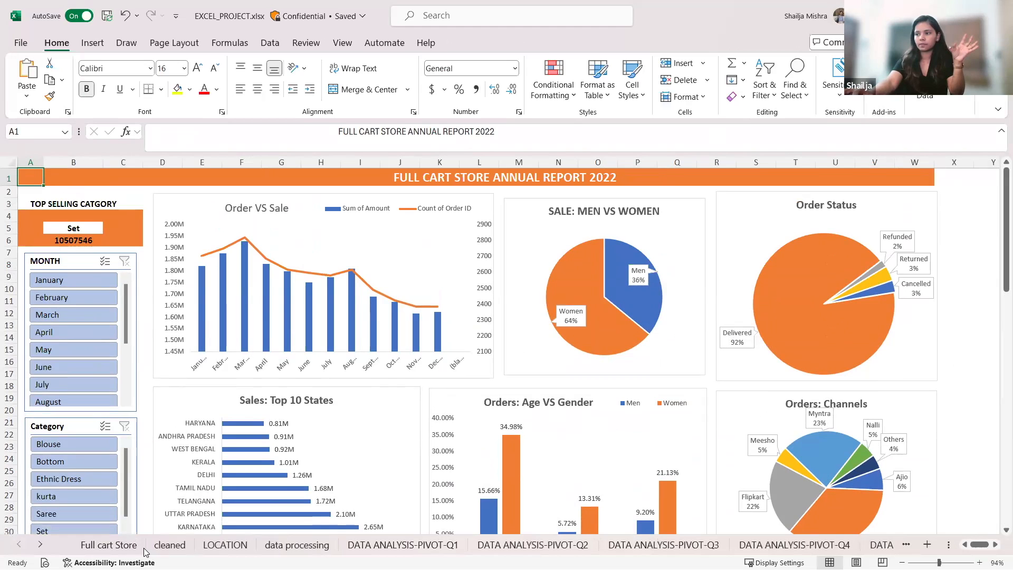
click(162, 547)
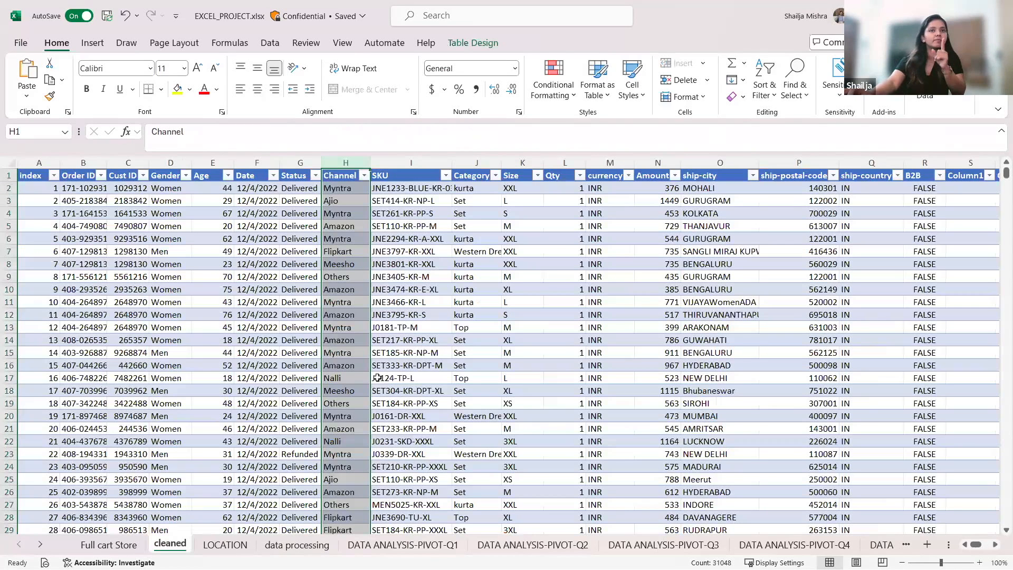
Reopen the REPORTFULL sheet to view the finished annual report dashboard again.
click(45, 546)
click(45, 546)
click(45, 547)
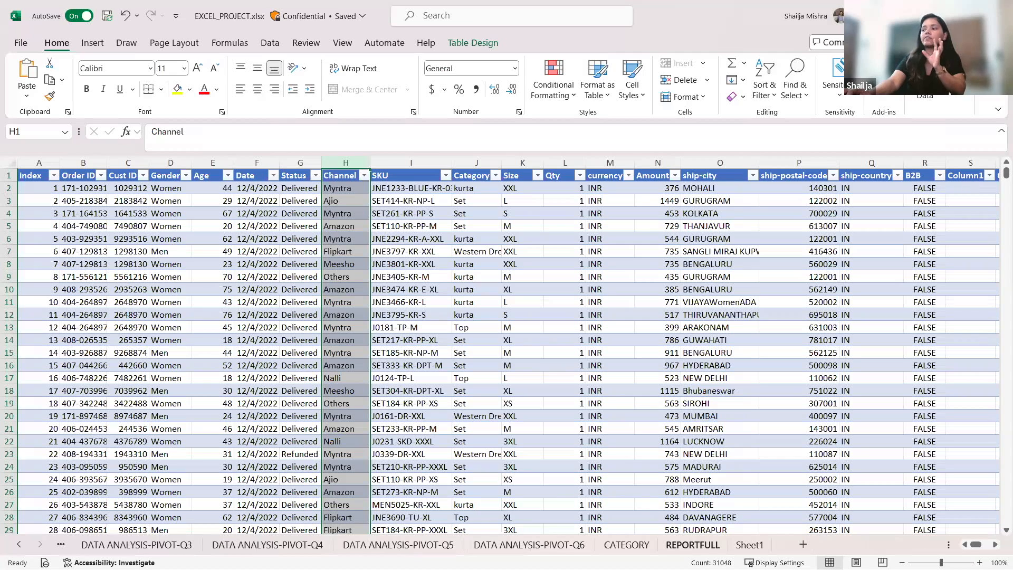
click(693, 546)
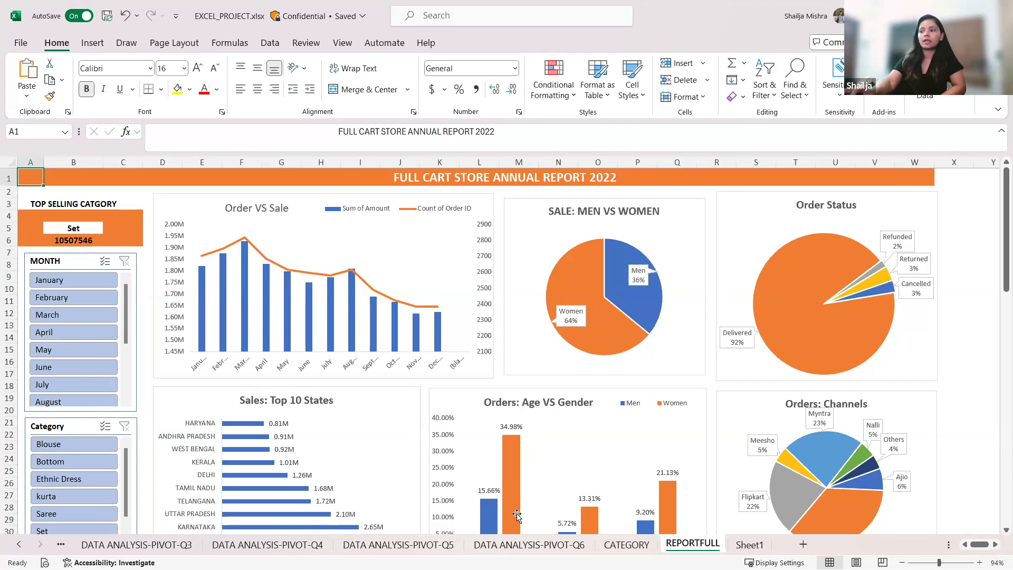
Switch from the report to the data processing sheet to review the prepared source data.
click(18, 545)
click(18, 545)
click(19, 545)
click(18, 545)
click(223, 544)
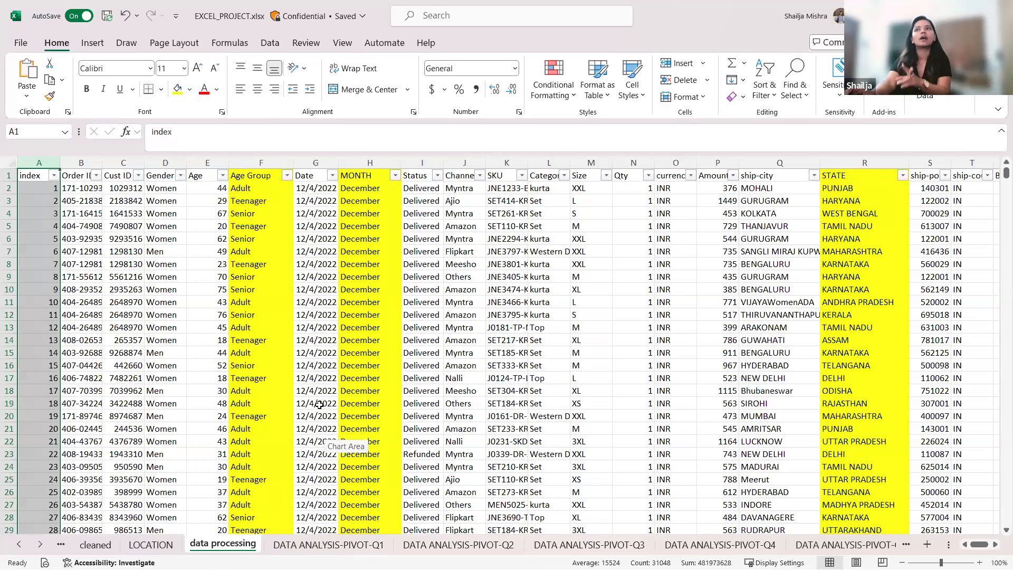
key(alt+Tab)
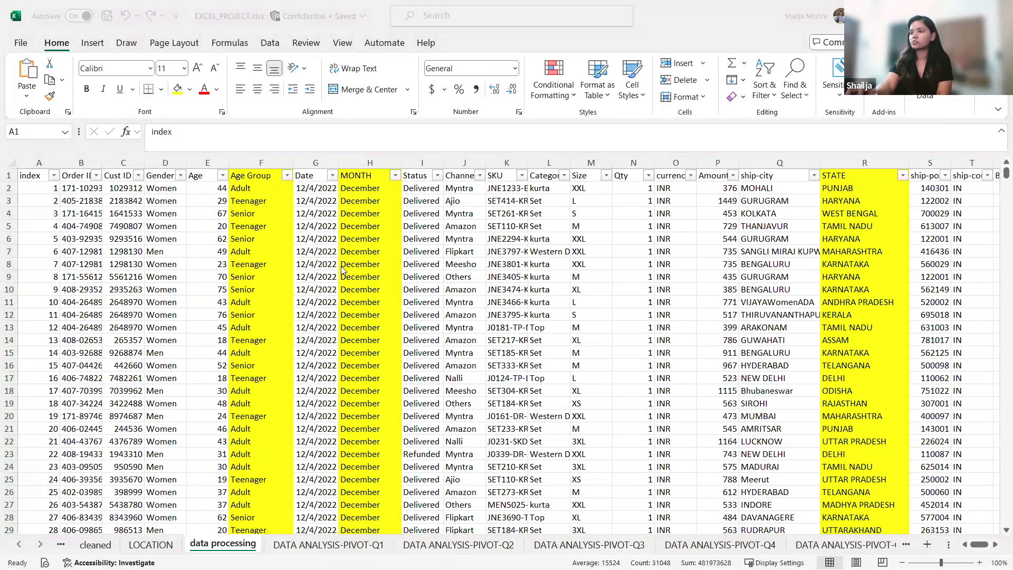
Check the Order VS Sale pivot on DATA ANALYSIS-PIVOT-Q1, then look through the rows of the data processing sheet again.
click(310, 548)
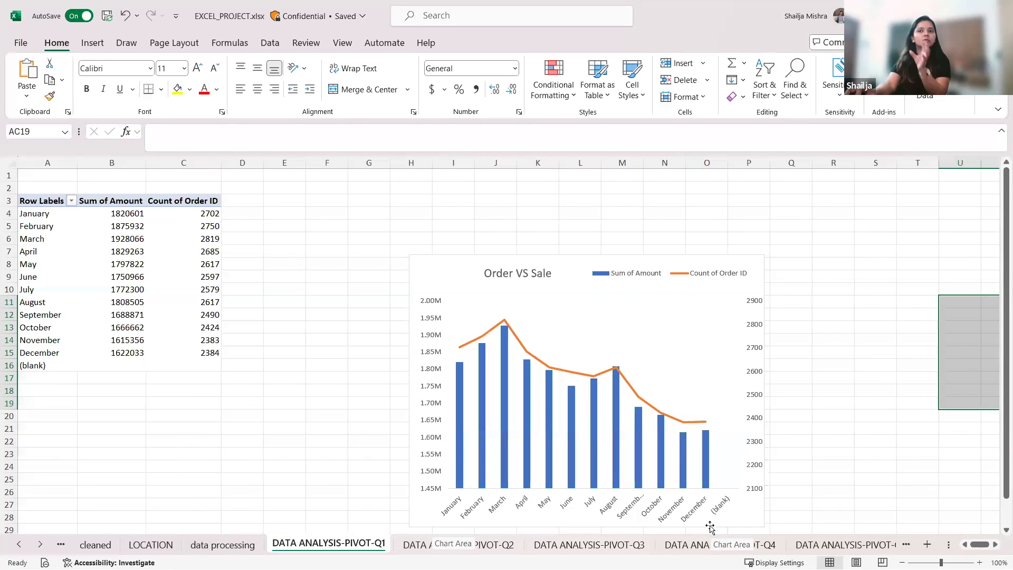
click(226, 546)
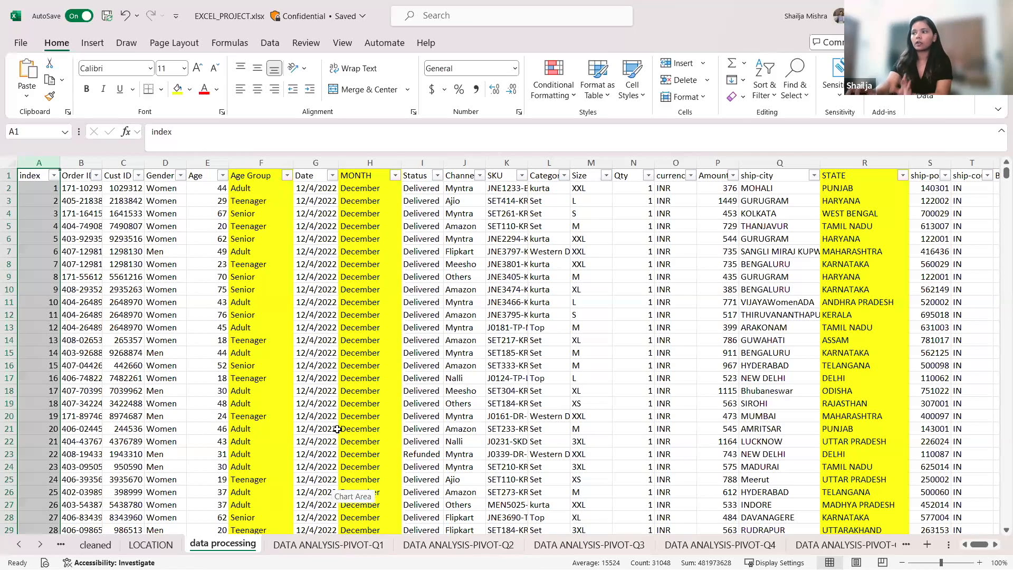
scroll(337, 429, down, 6)
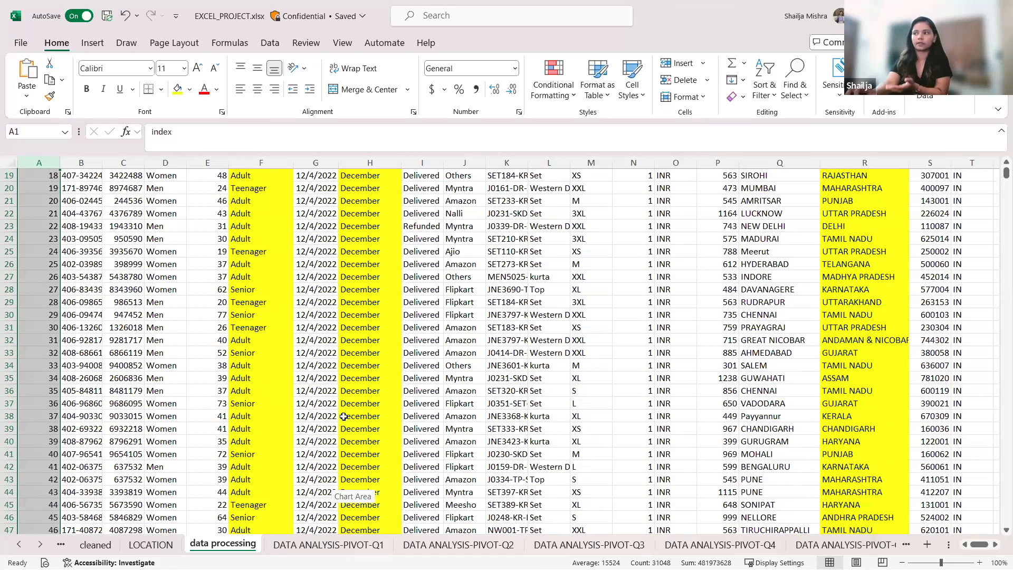
scroll(362, 364, up, 6)
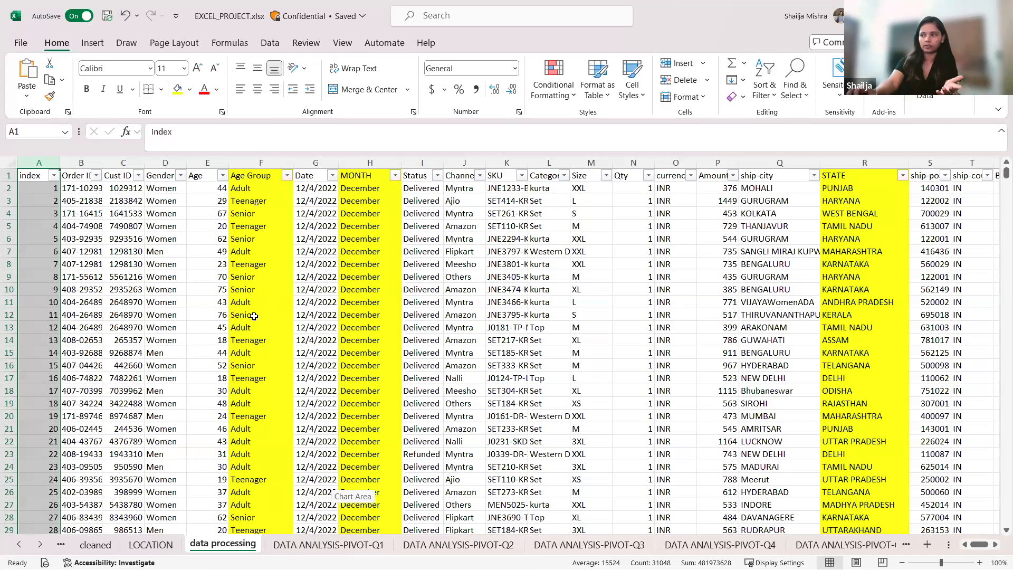
Create a PivotTable on a new worksheet from all the data in the data processing sheet.
click(10, 163)
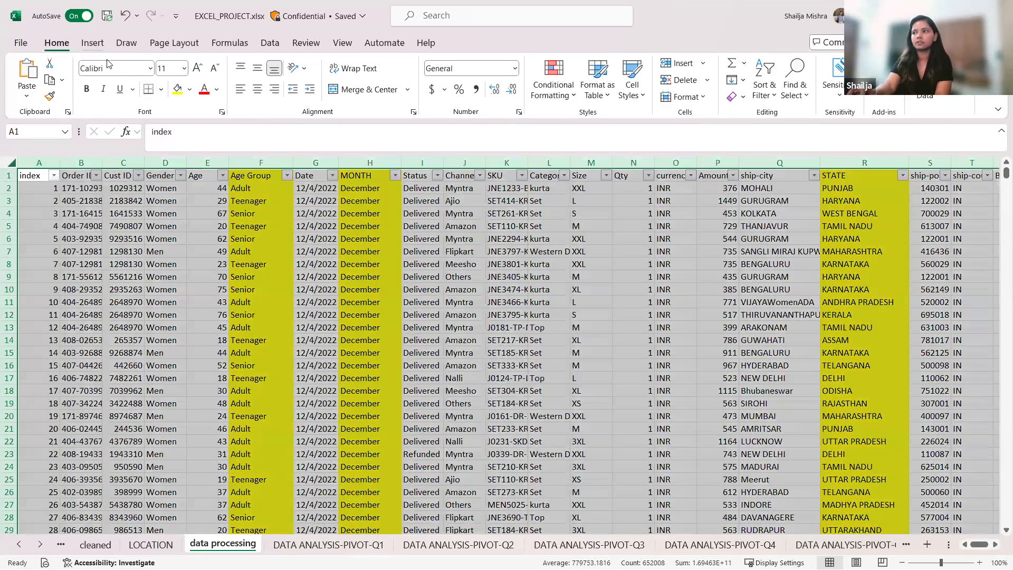
click(92, 43)
click(39, 83)
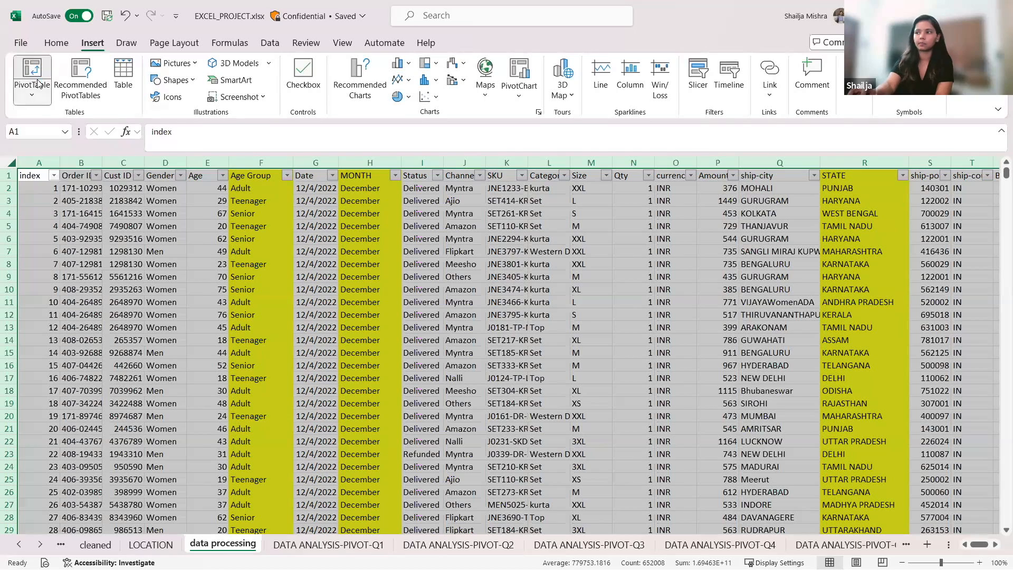
click(42, 116)
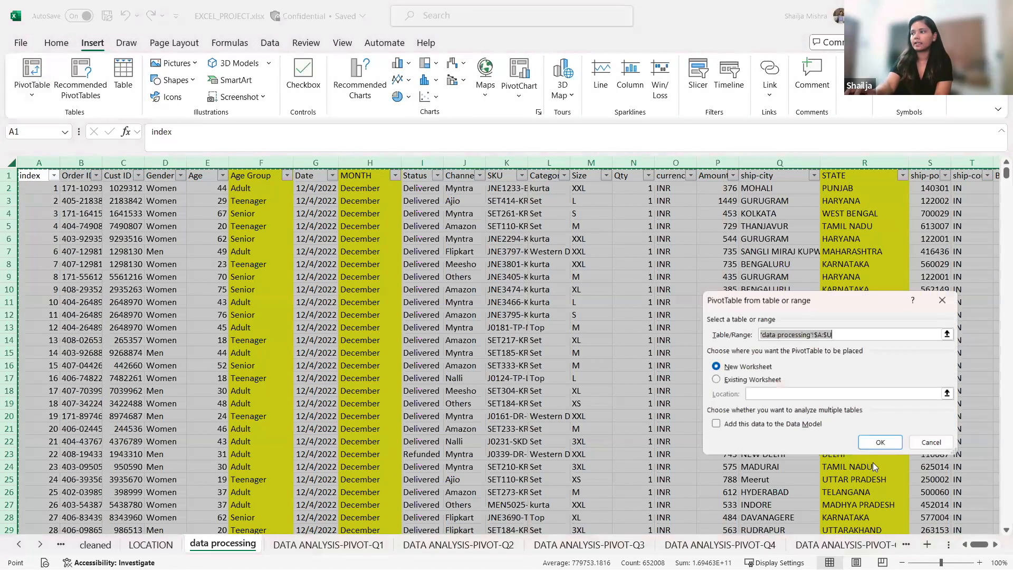
key(Return)
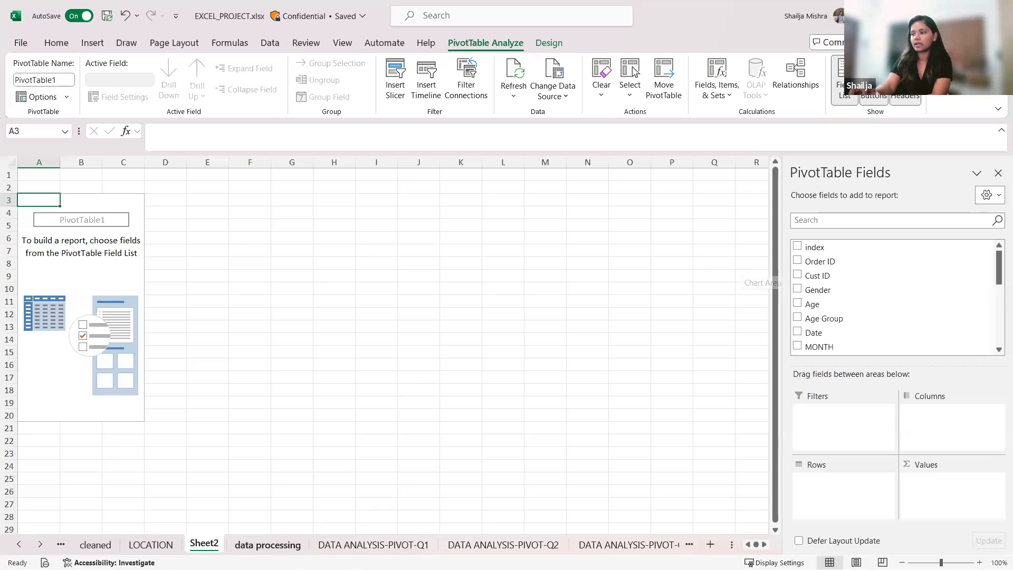
Check the finished Order VS Sale pivot for reference, then group the new PivotTable on Sheet2 by MONTH in rows.
click(375, 549)
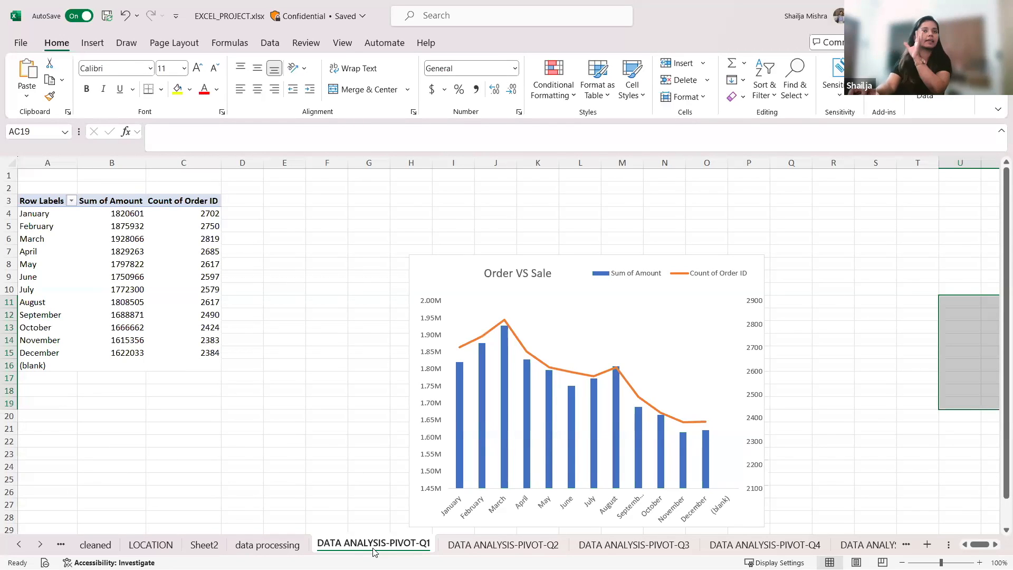
click(215, 541)
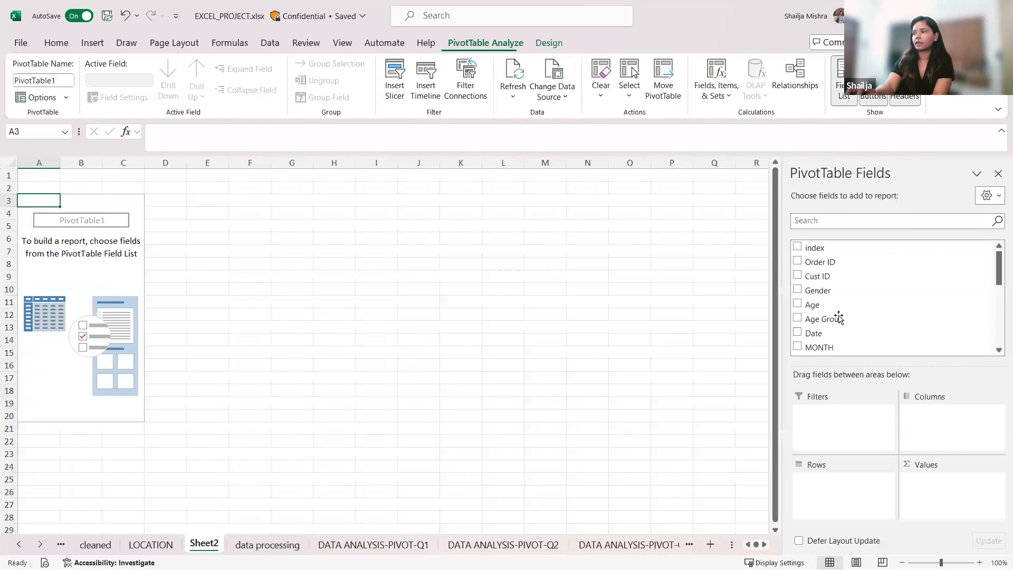
scroll(841, 303, down, 1)
drag(841, 317, 841, 483)
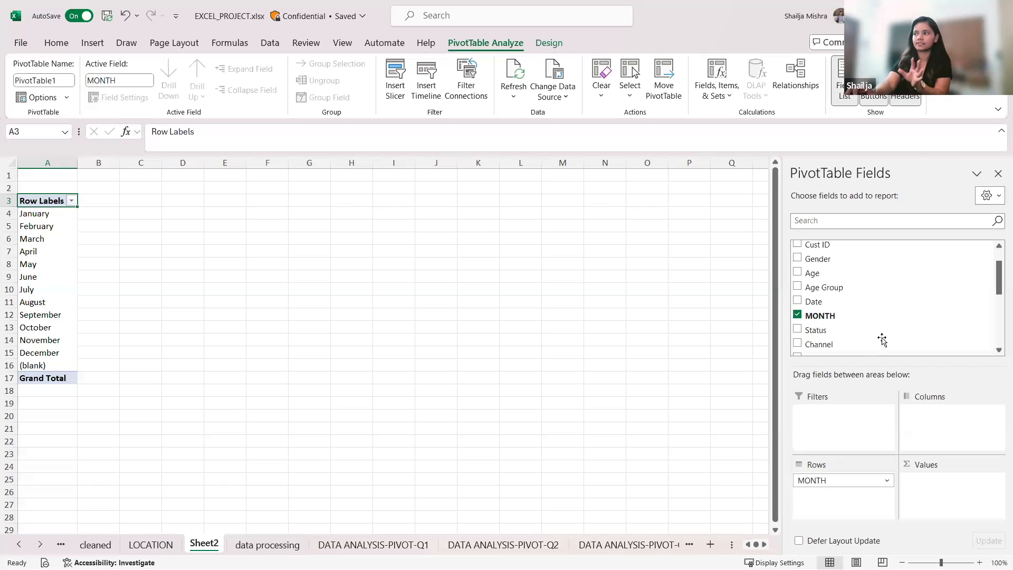
Add the sum of Amount and the count of Order ID as values in the monthly PivotTable.
scroll(882, 337, up, 1)
scroll(876, 296, down, 3)
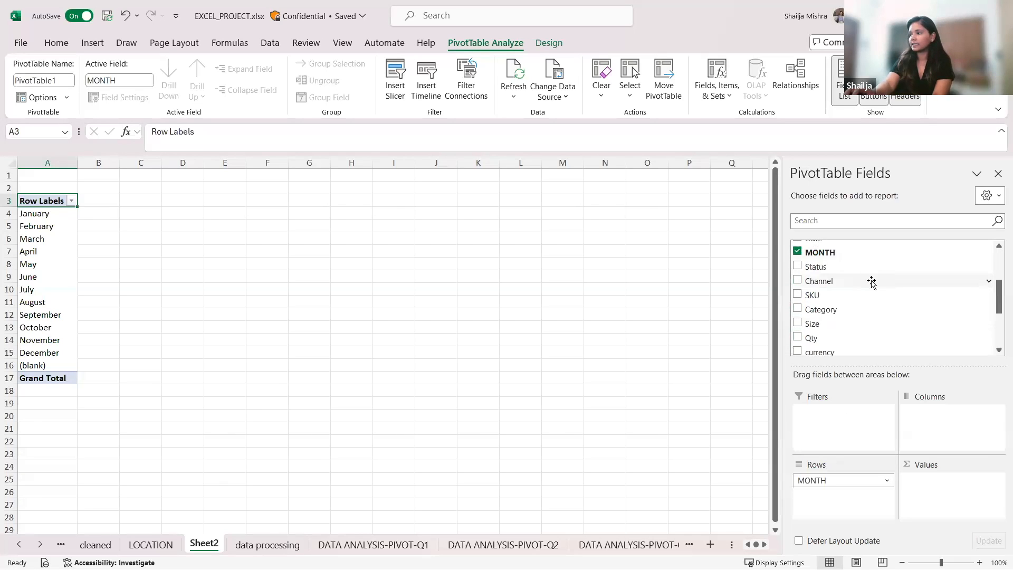
scroll(835, 328, down, 1)
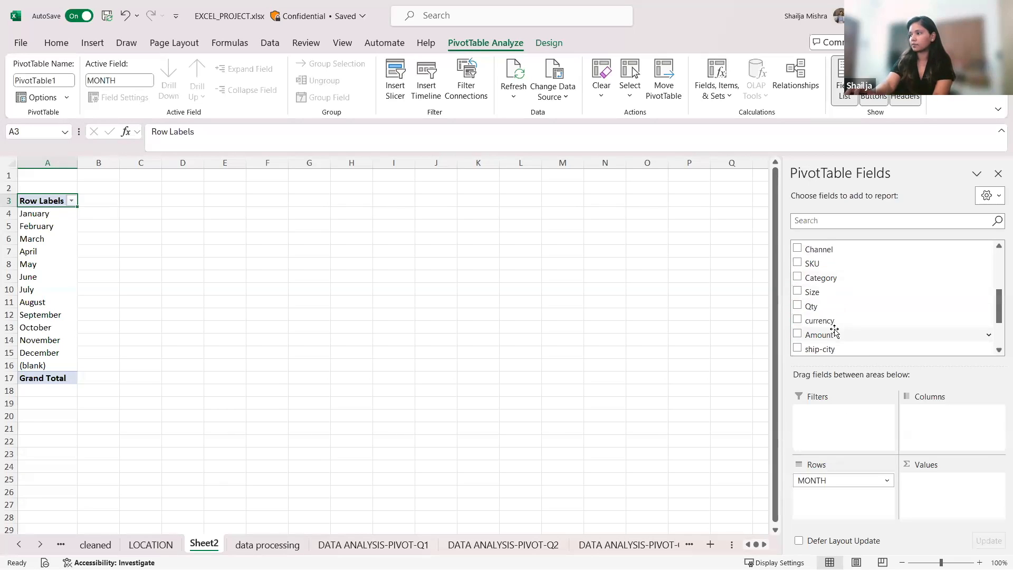
drag(833, 339, 939, 486)
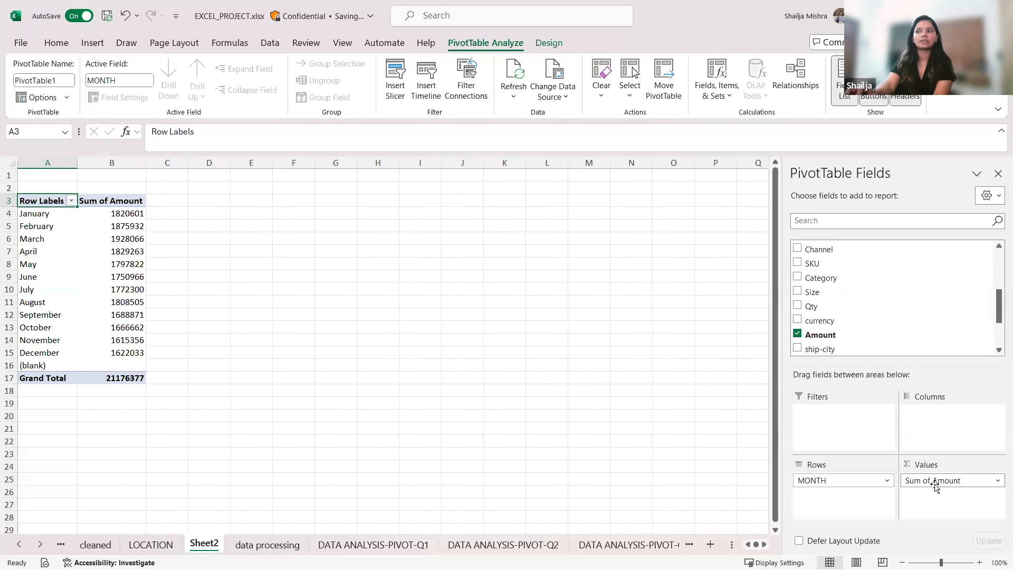
scroll(856, 288, up, 4)
drag(831, 262, 944, 504)
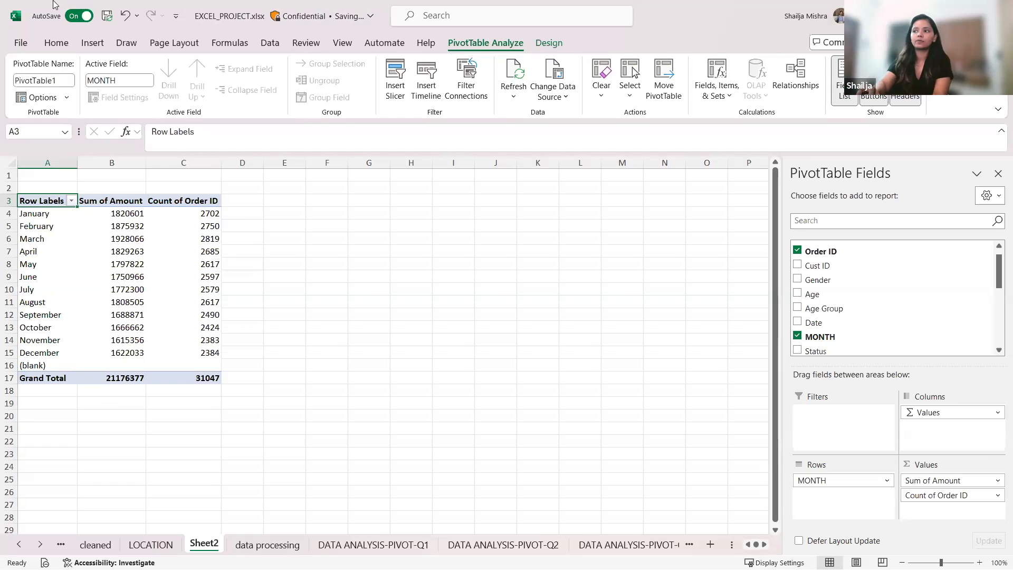
Insert a combo PivotChart from the monthly pivot, using Clustered Column - Line on Secondary Axis with Count of Order ID as the secondary line.
click(92, 43)
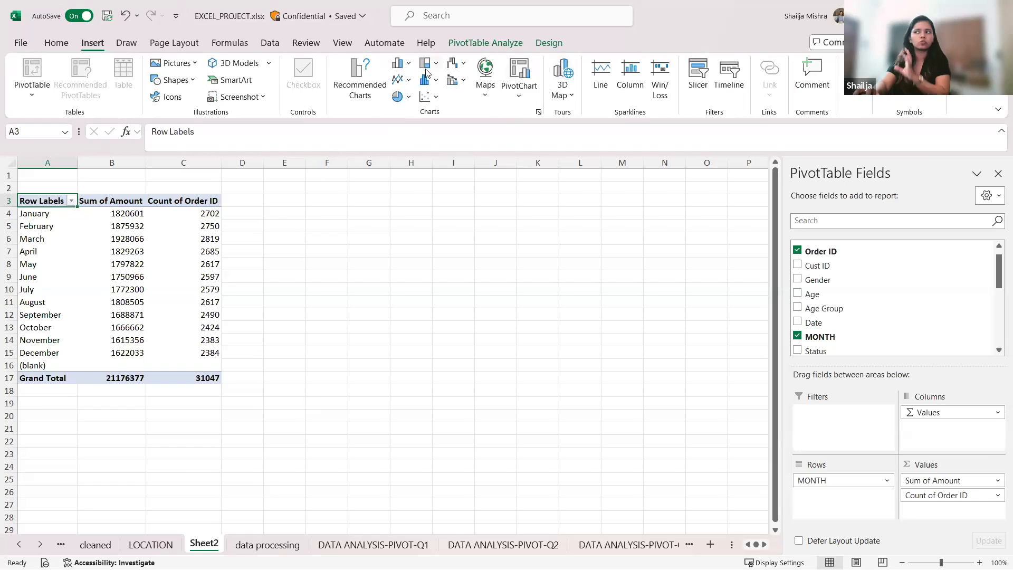
click(519, 91)
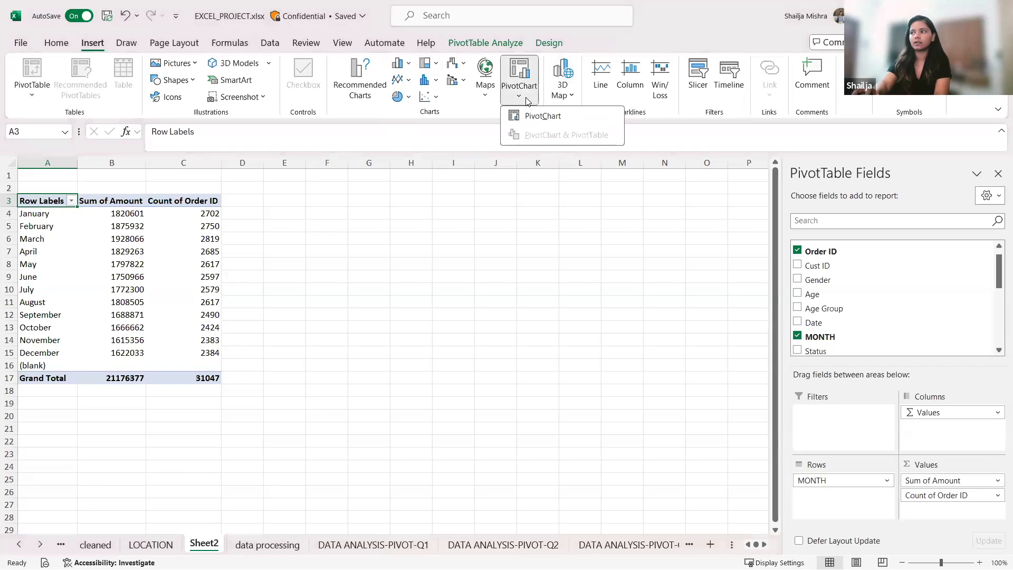
click(535, 123)
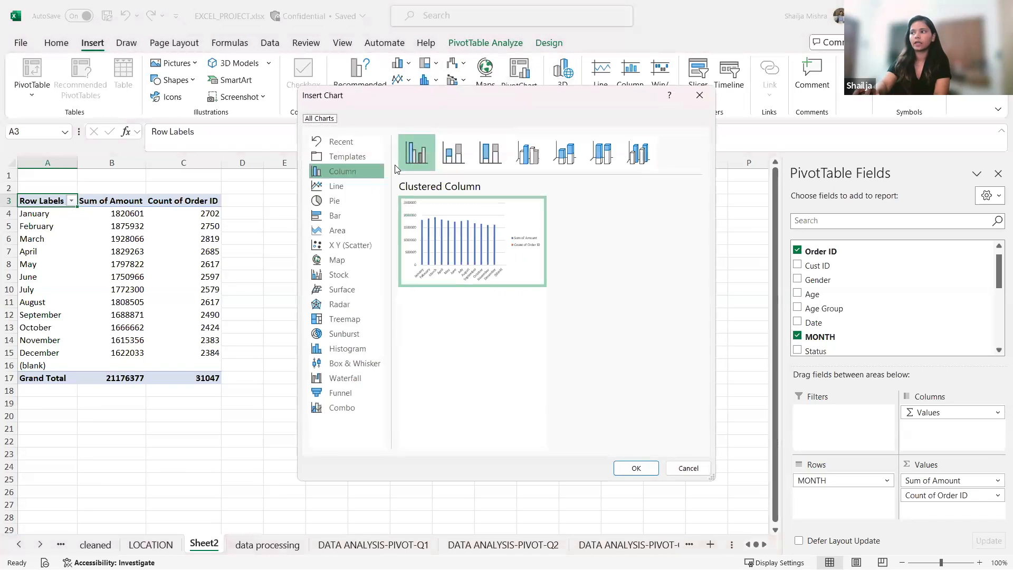
click(358, 405)
click(454, 156)
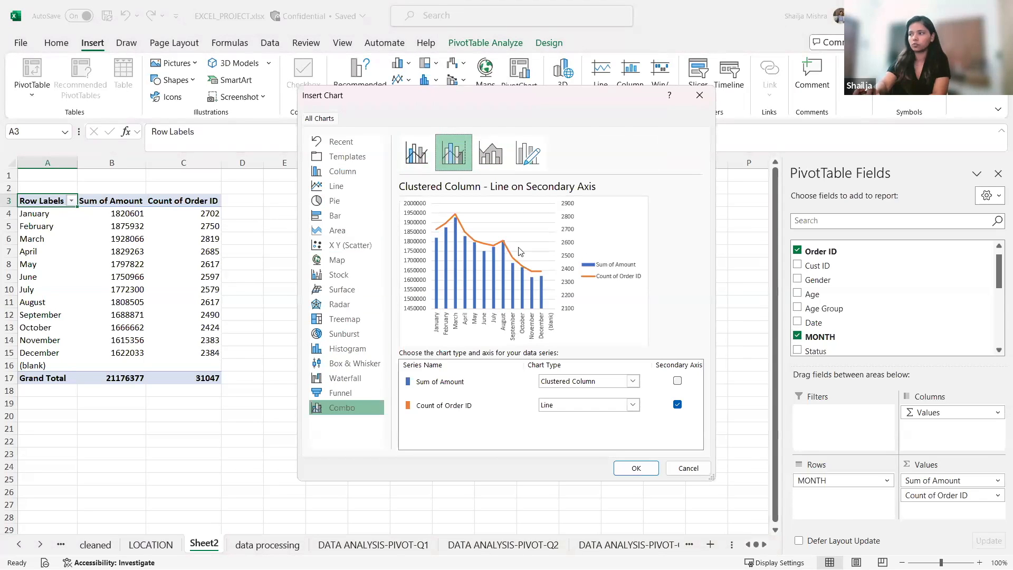
click(642, 466)
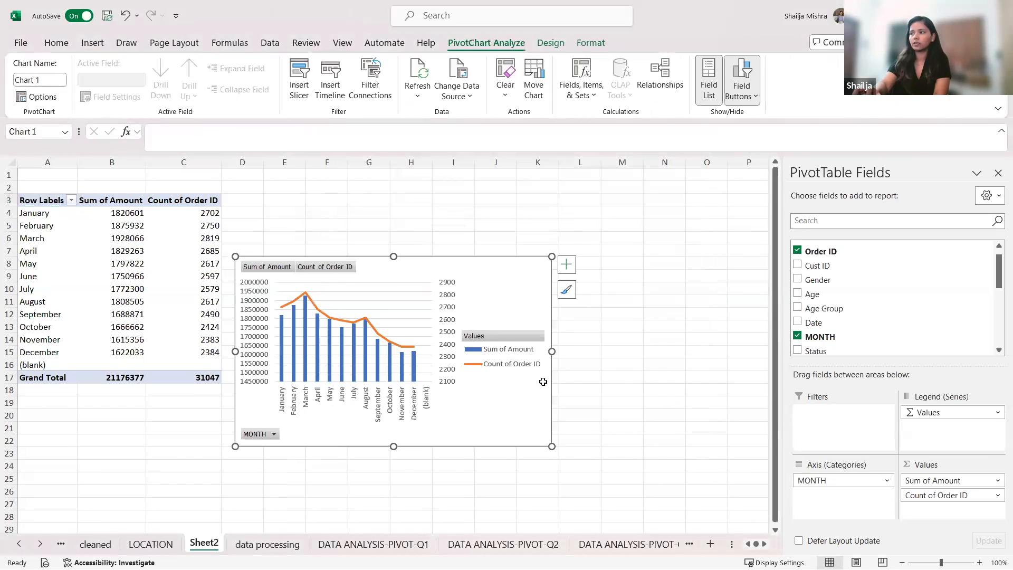
Enlarge the combo PivotChart and position it beside the monthly PivotTable.
drag(480, 271, 569, 261)
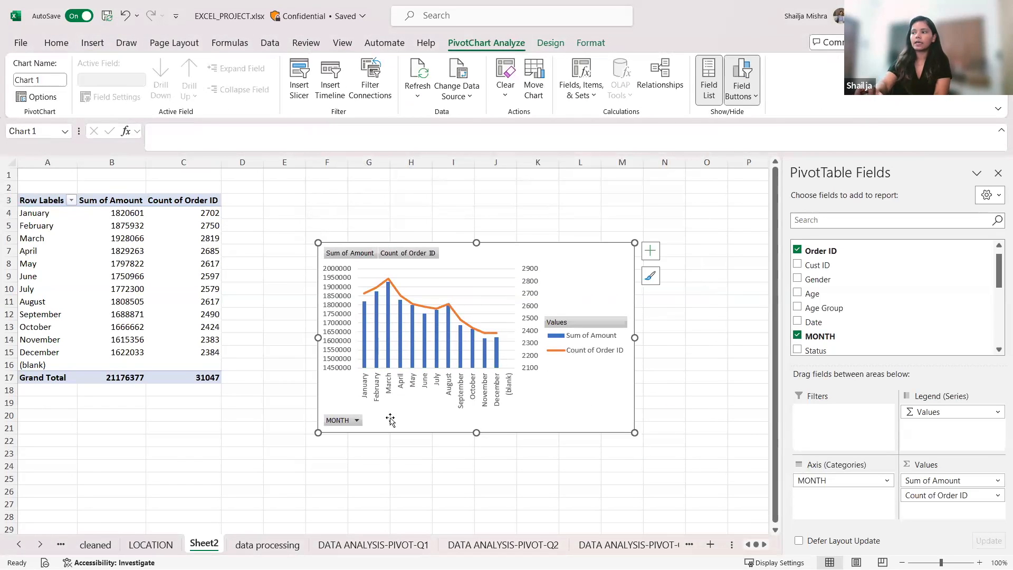
drag(317, 434, 163, 477)
drag(502, 242, 536, 228)
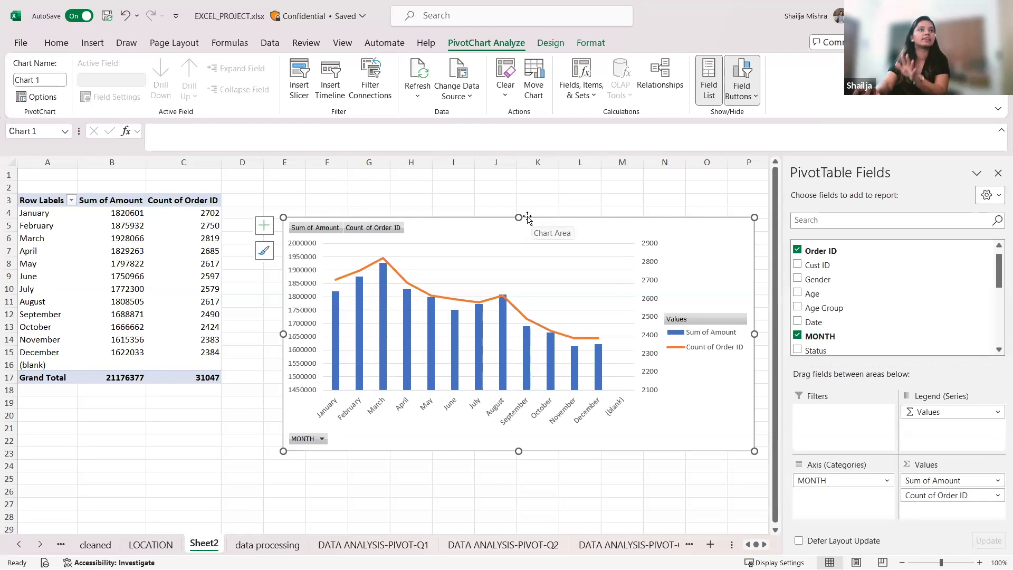
drag(20, 194, 31, 228)
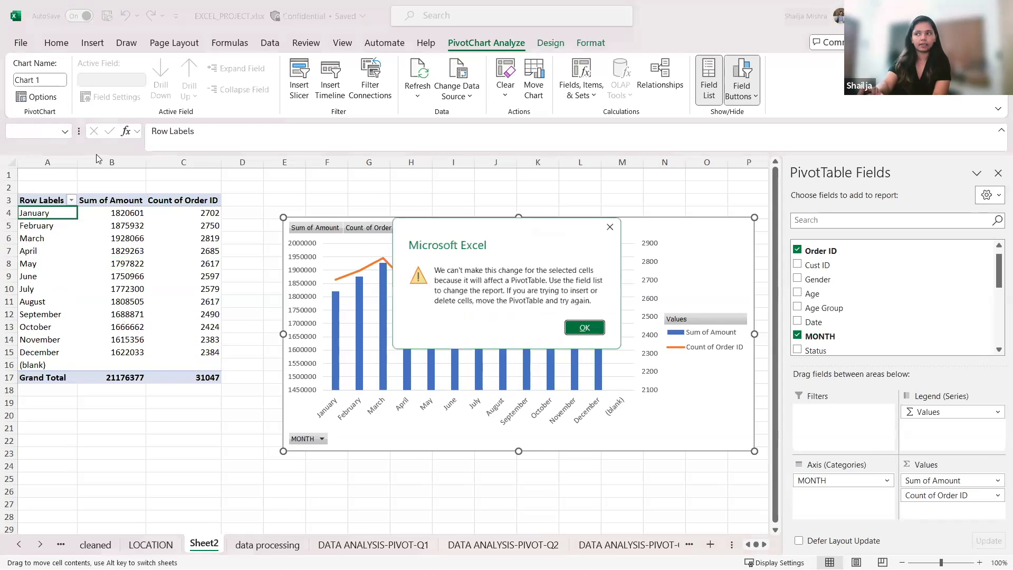
click(610, 227)
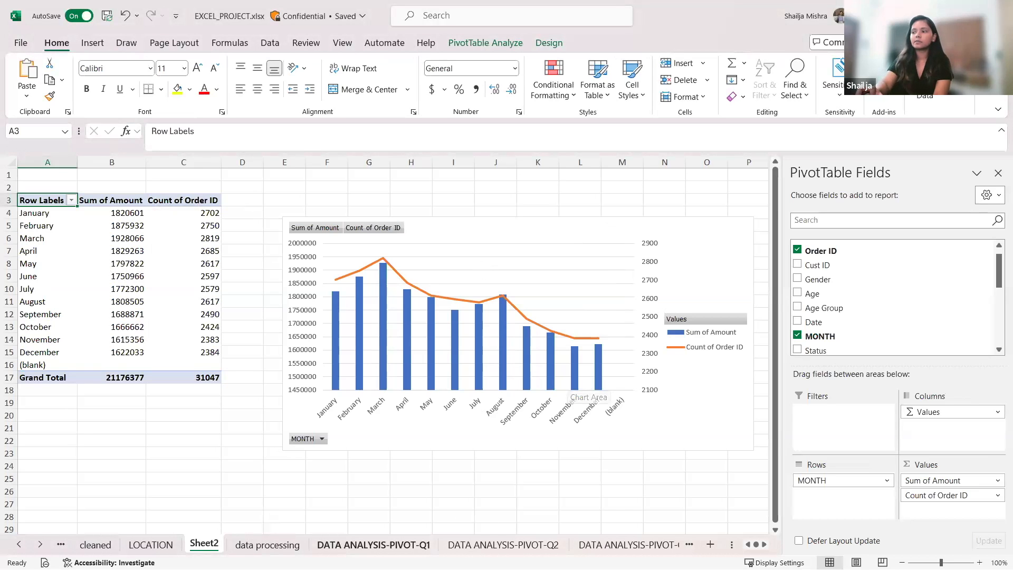
Review the finished pivots and charts on the DATA ANALYSIS-PIVOT sheets Q1 to Q4, ending with the top 10 states chart.
click(373, 544)
click(503, 544)
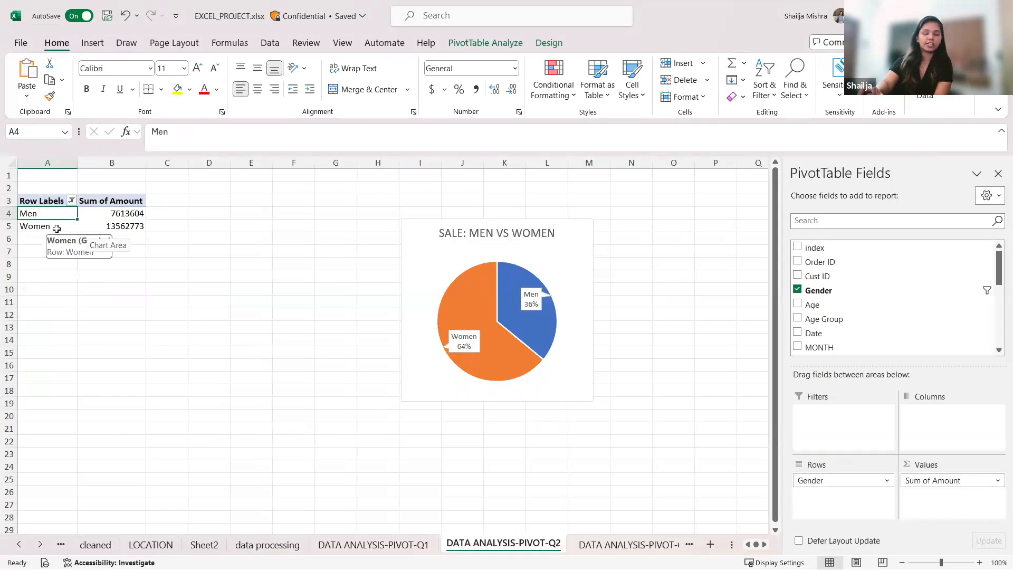
click(628, 544)
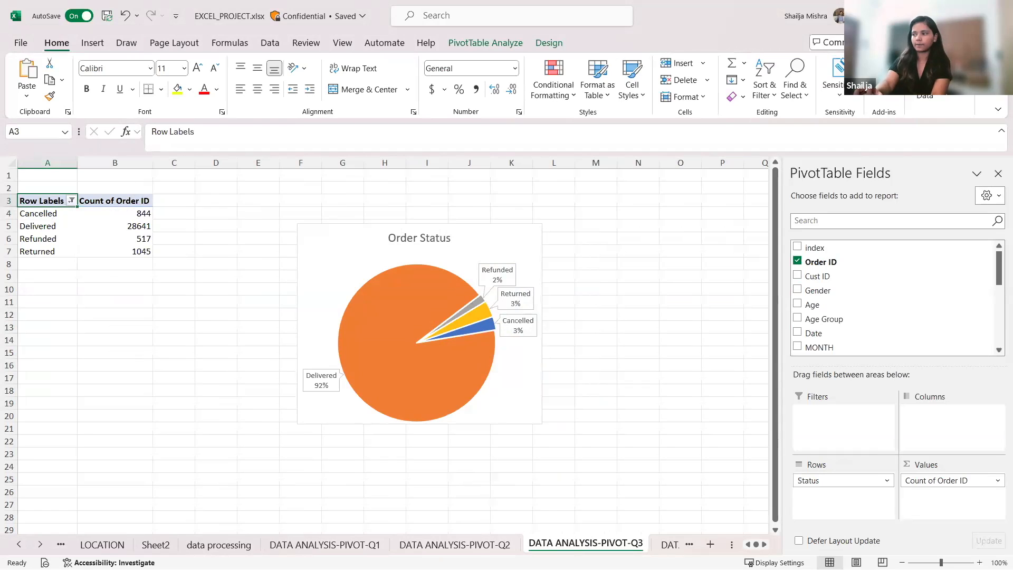
click(662, 545)
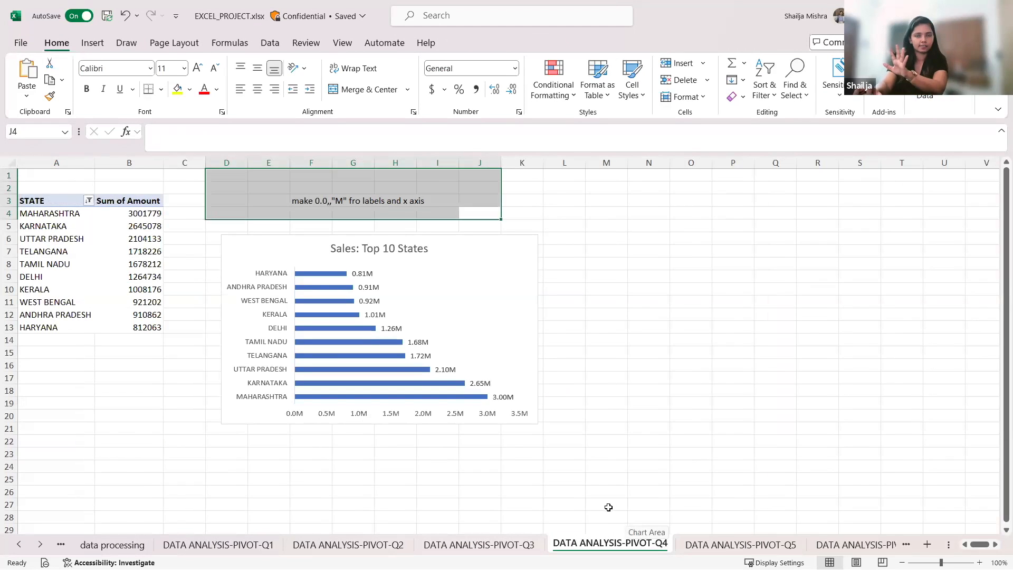
click(525, 288)
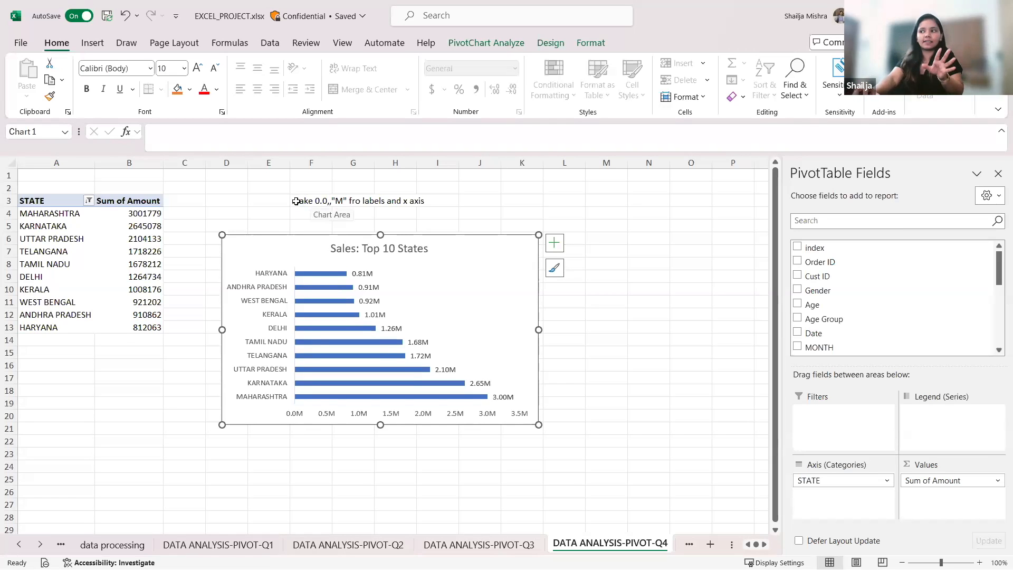
Return to the data processing sheet, select all its data and start Analyze Data on it.
click(218, 544)
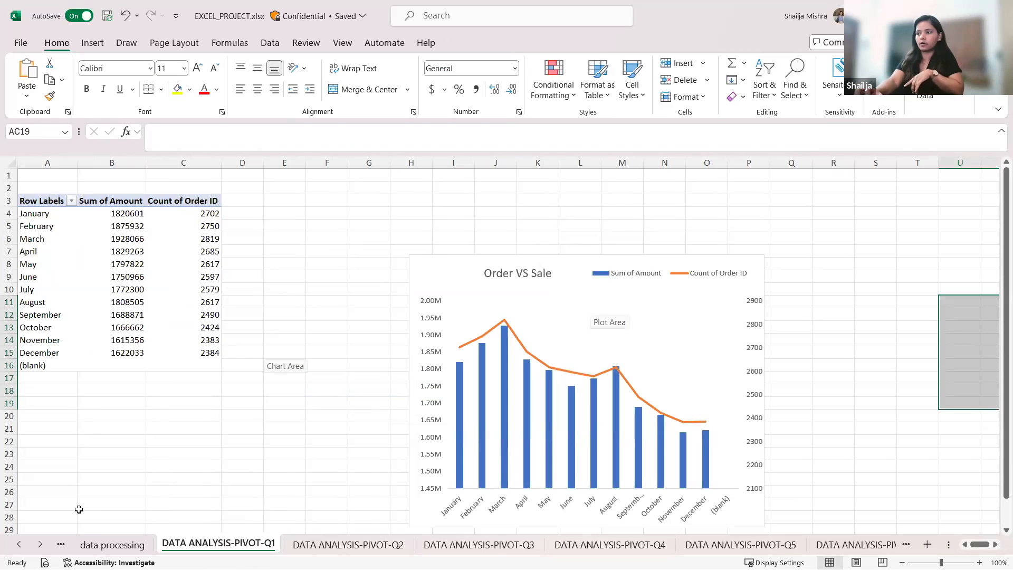
key(ctrl+Page_Up)
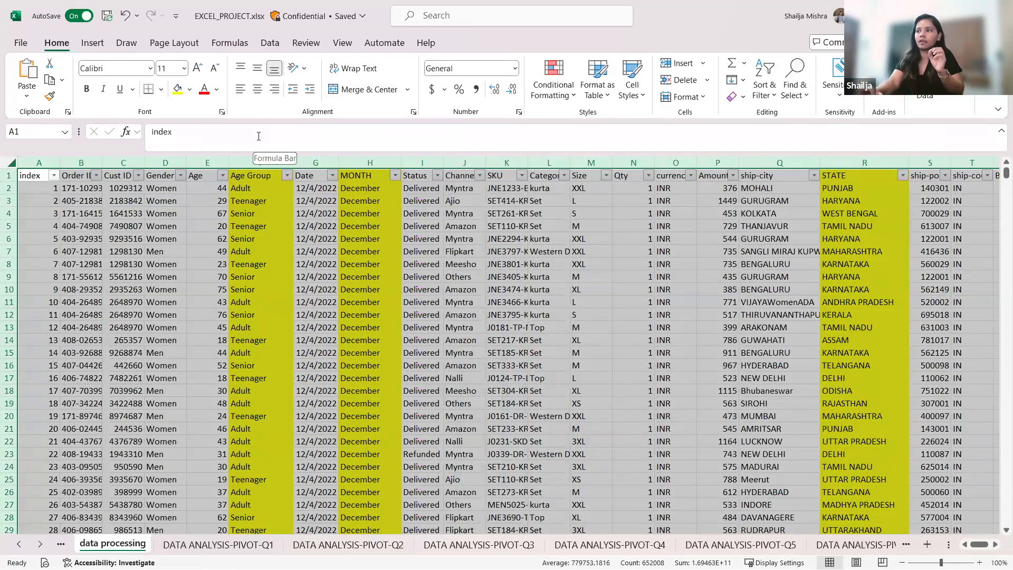
click(281, 228)
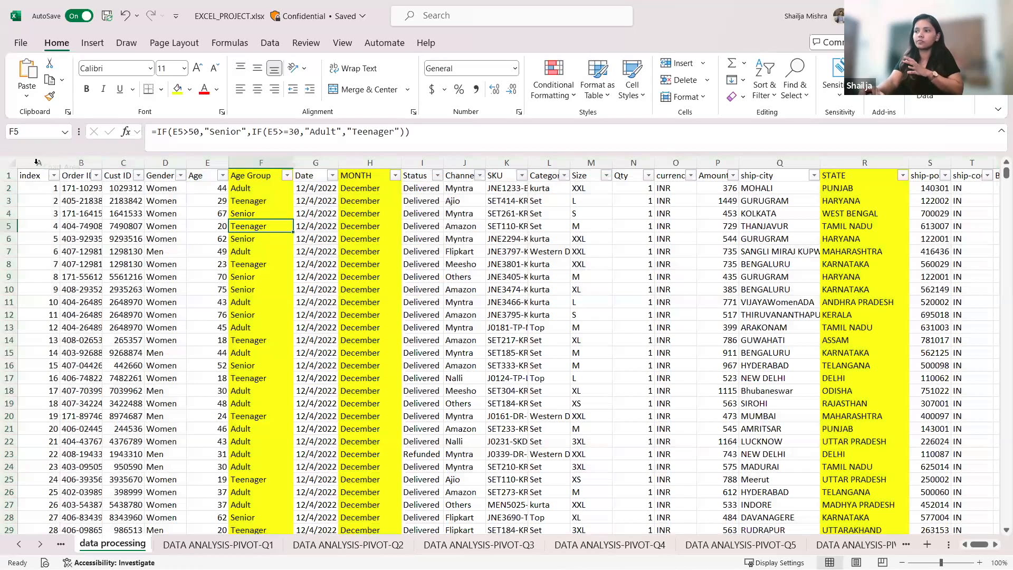
click(14, 162)
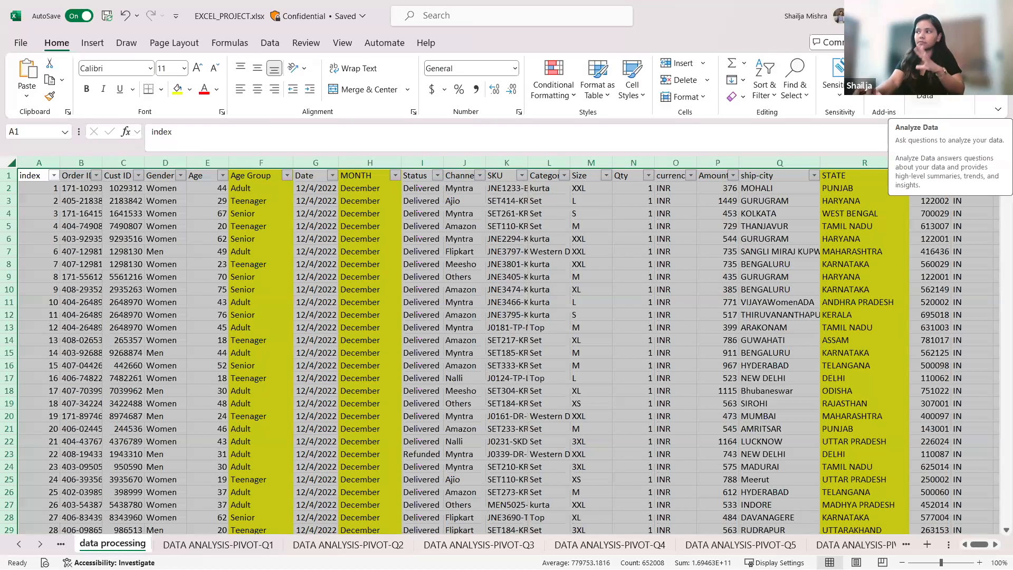
click(924, 81)
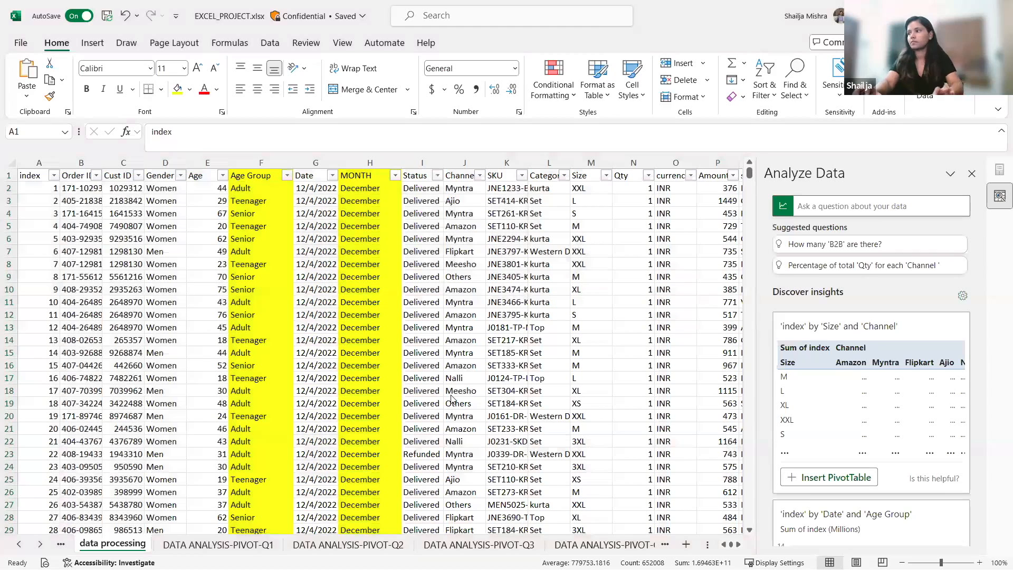
Look through the suggested insights that Analyze Data offers for the sales data.
scroll(882, 281, down, 10)
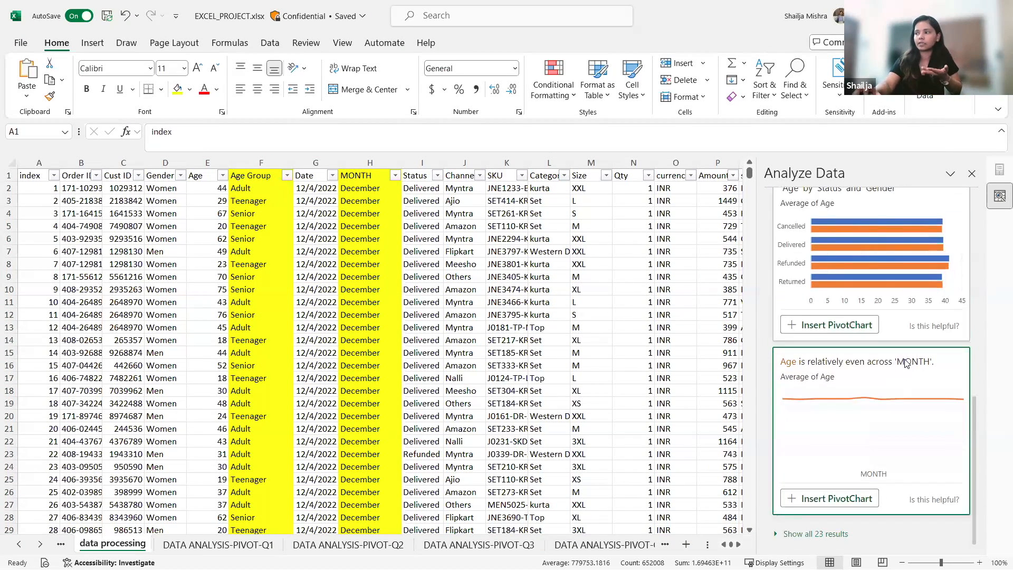
scroll(904, 370, up, 10)
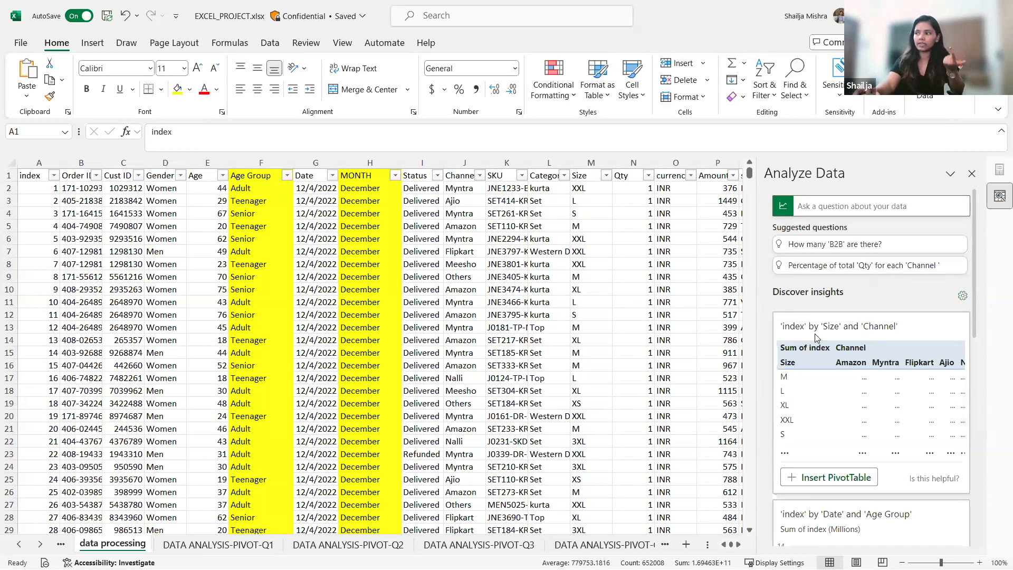
scroll(794, 473, down, 3)
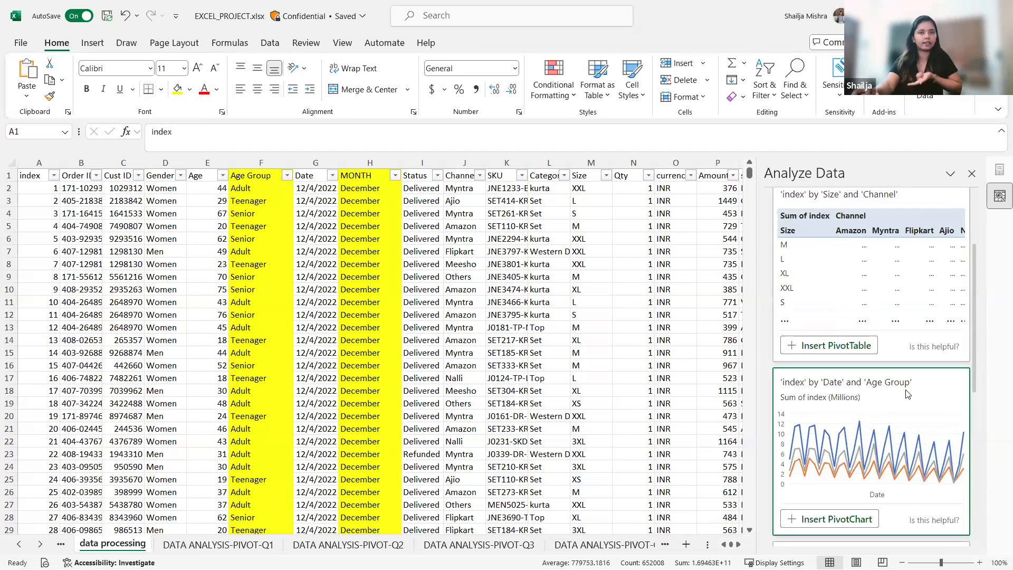
scroll(905, 396, down, 6)
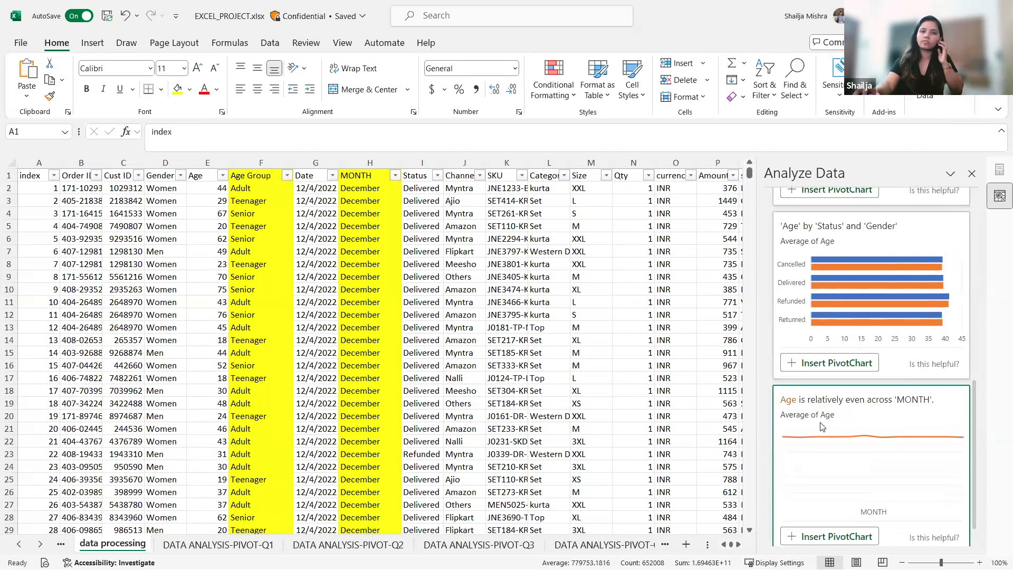
scroll(816, 436, up, 5)
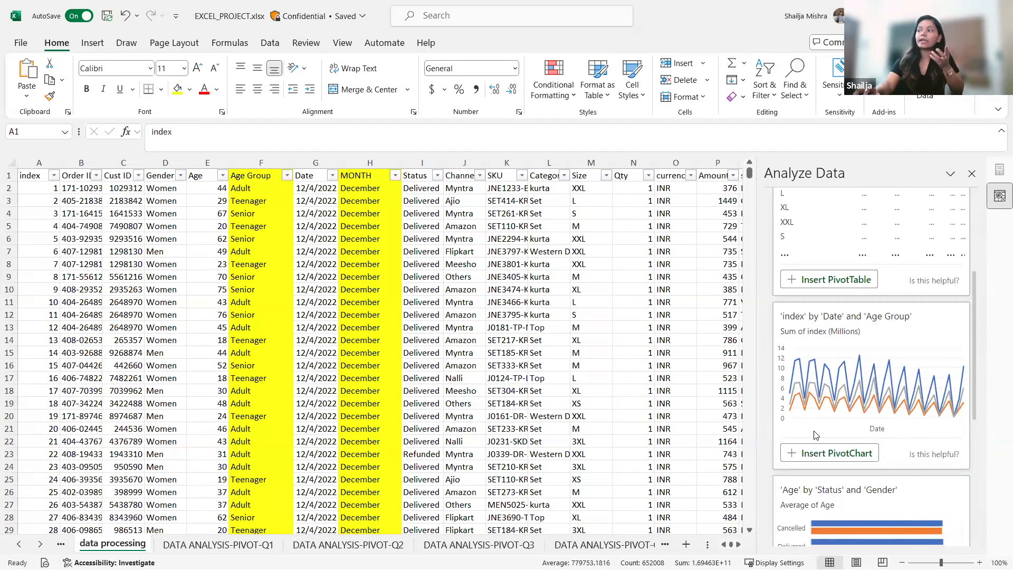
scroll(815, 436, up, 3)
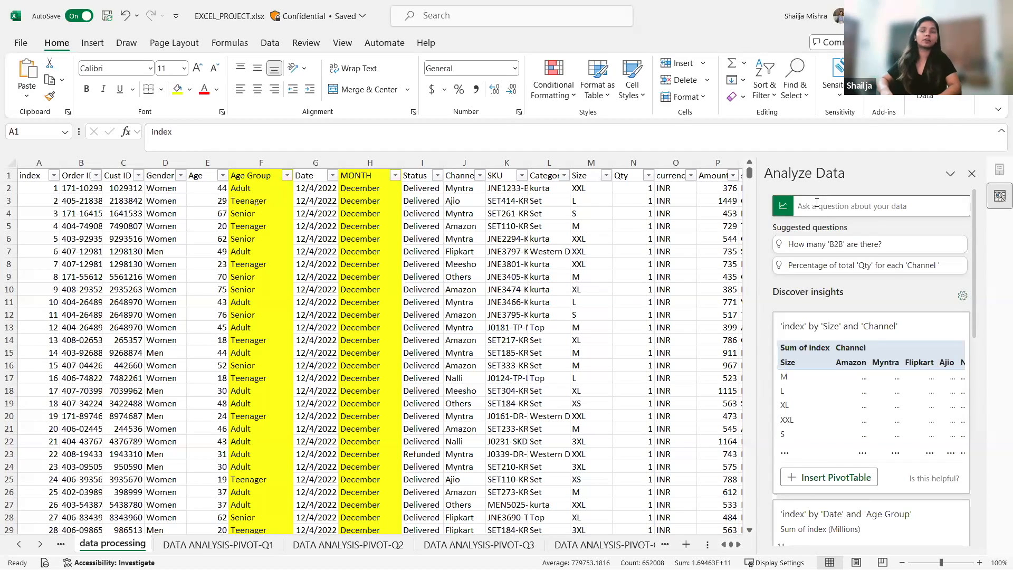
Ask Analyze Data for the average 'Age' for 'Gender' excluding 'Men', then for the percentage distribution of 'Status'.
click(810, 204)
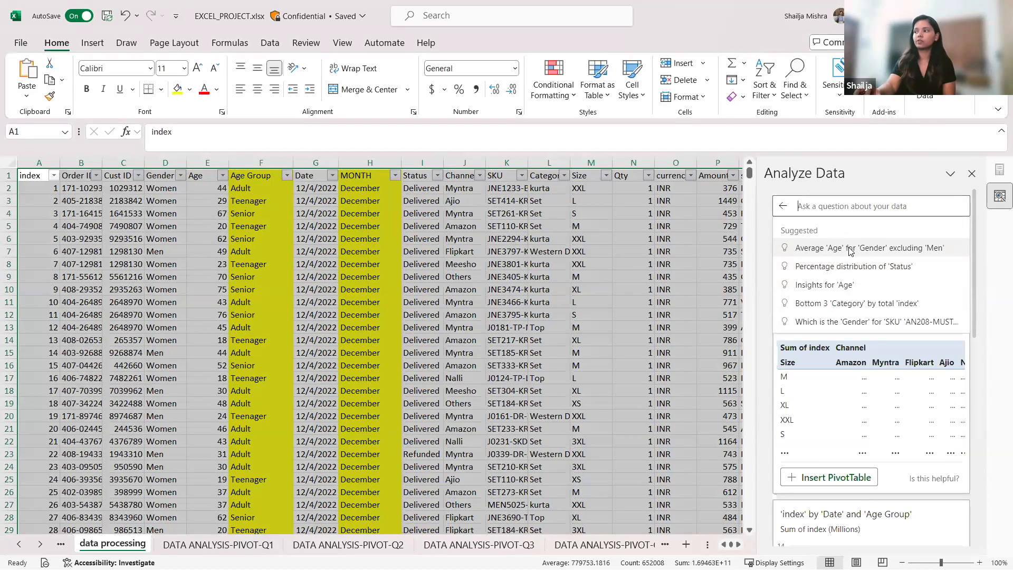
click(851, 252)
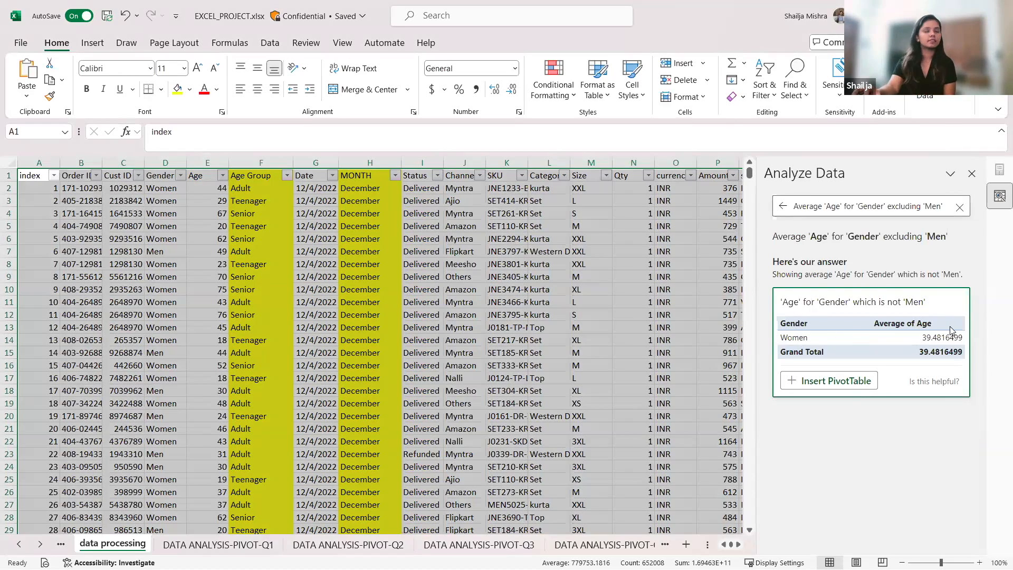
click(960, 207)
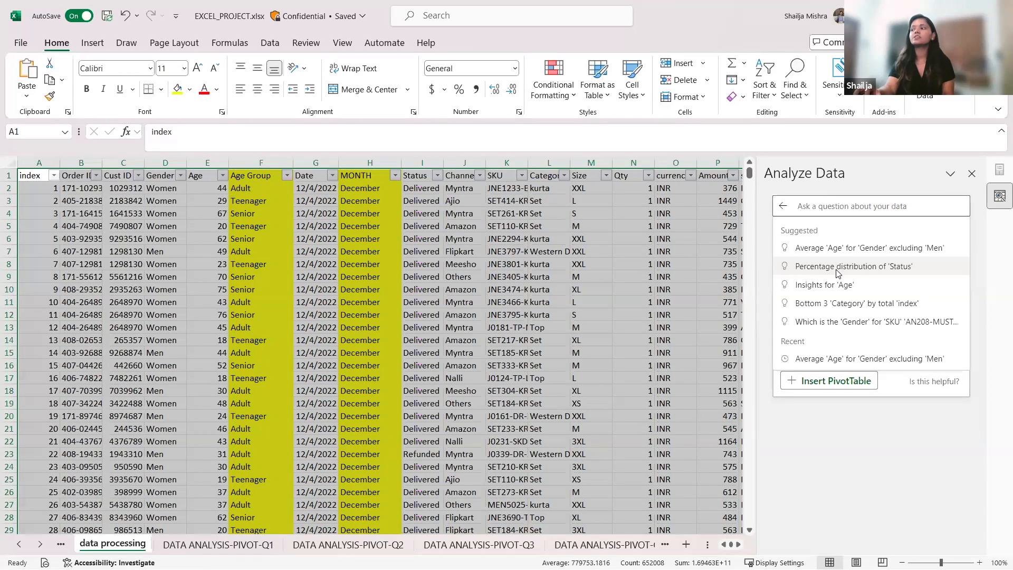
click(839, 272)
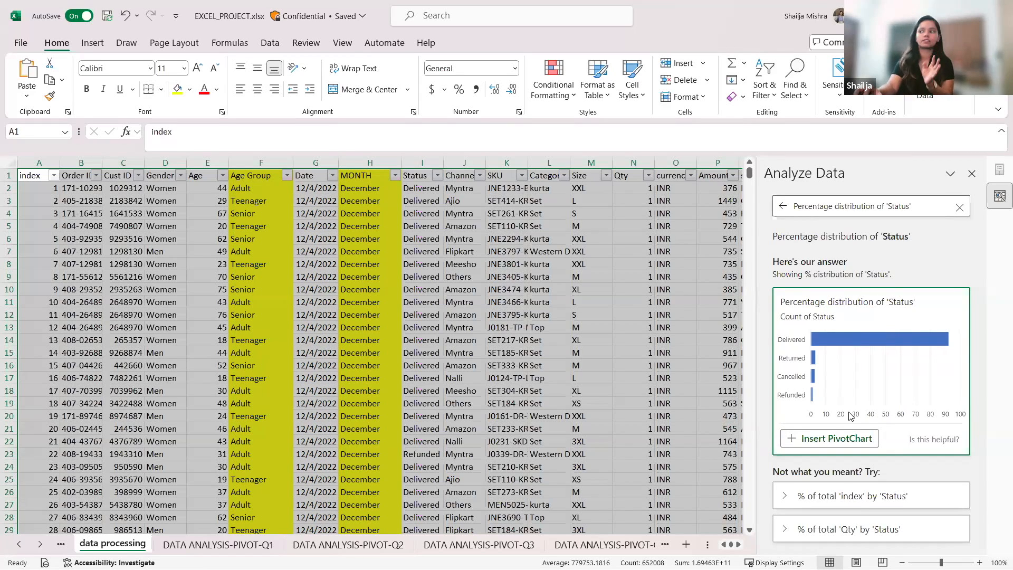
Ask Analyze Data for the suggested "Insights for 'Age'" and look through the answer charts.
scroll(851, 415, down, 1)
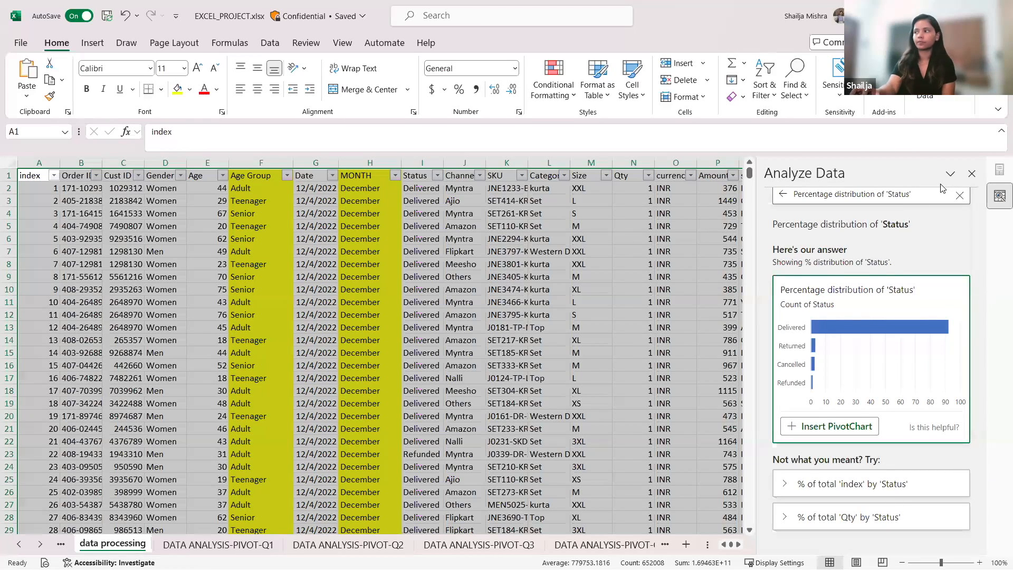
click(959, 196)
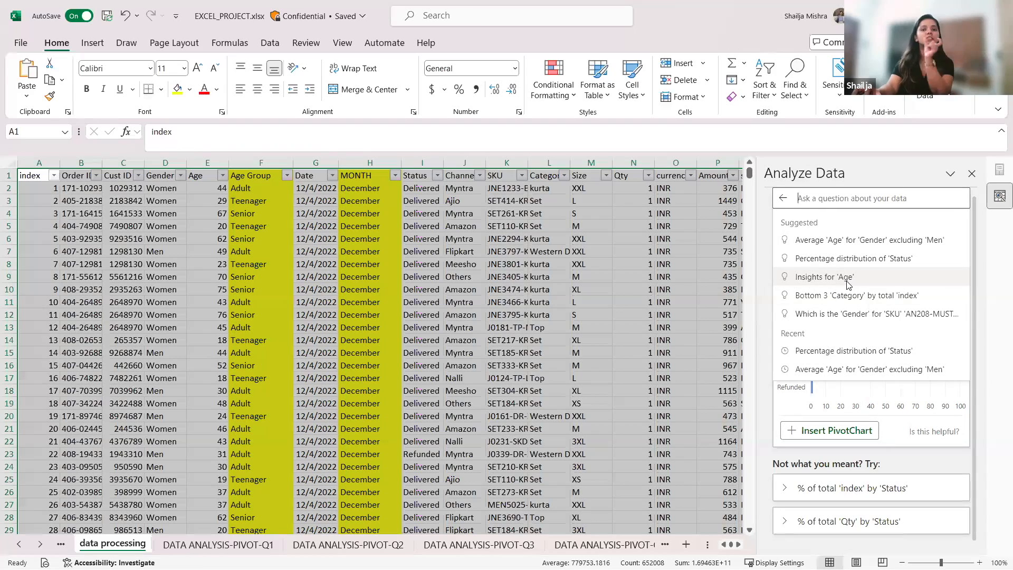
click(848, 277)
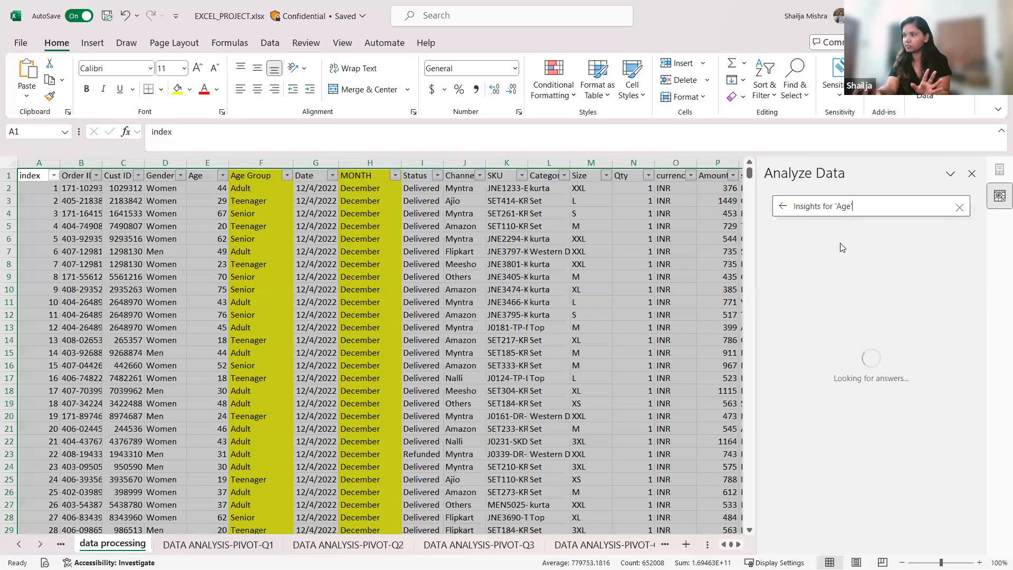
click(960, 208)
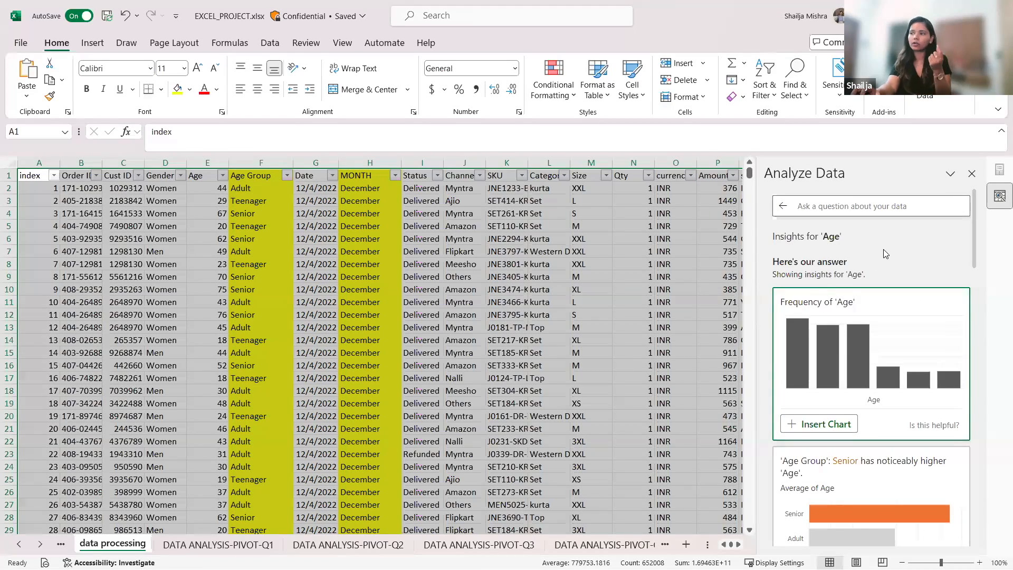
scroll(872, 276, down, 1)
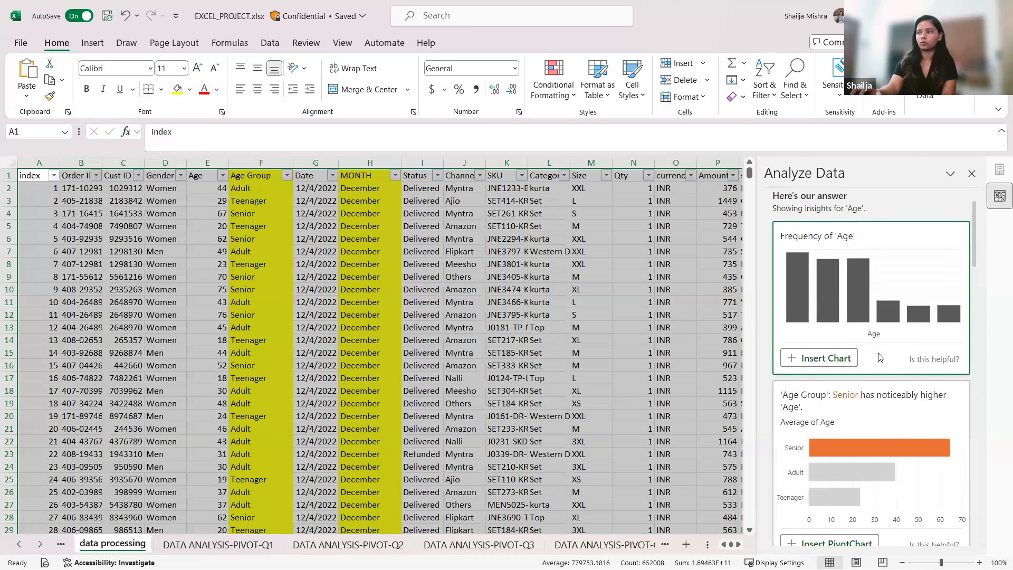
scroll(878, 353, down, 1)
scroll(907, 393, down, 1)
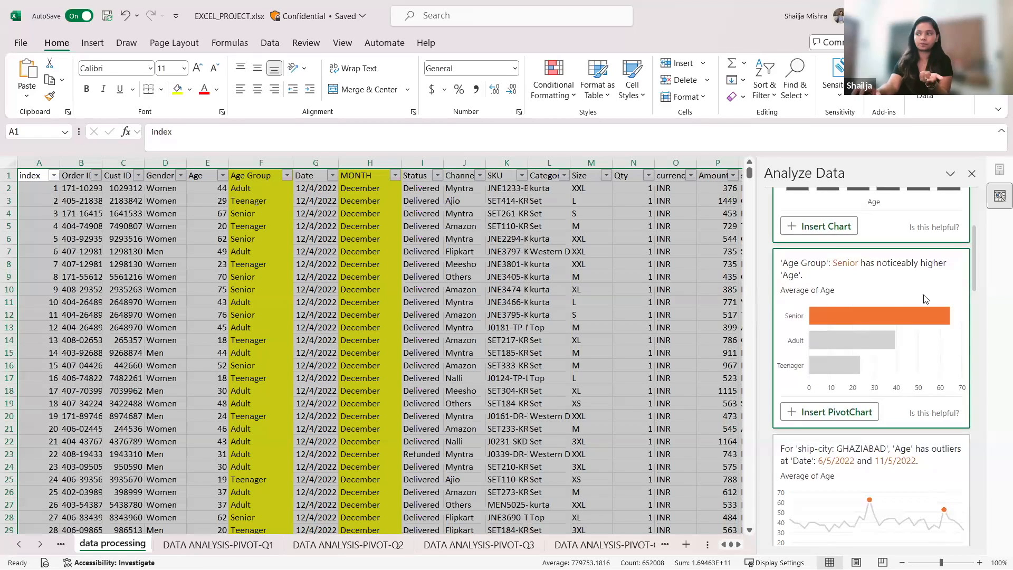
scroll(932, 275, up, 3)
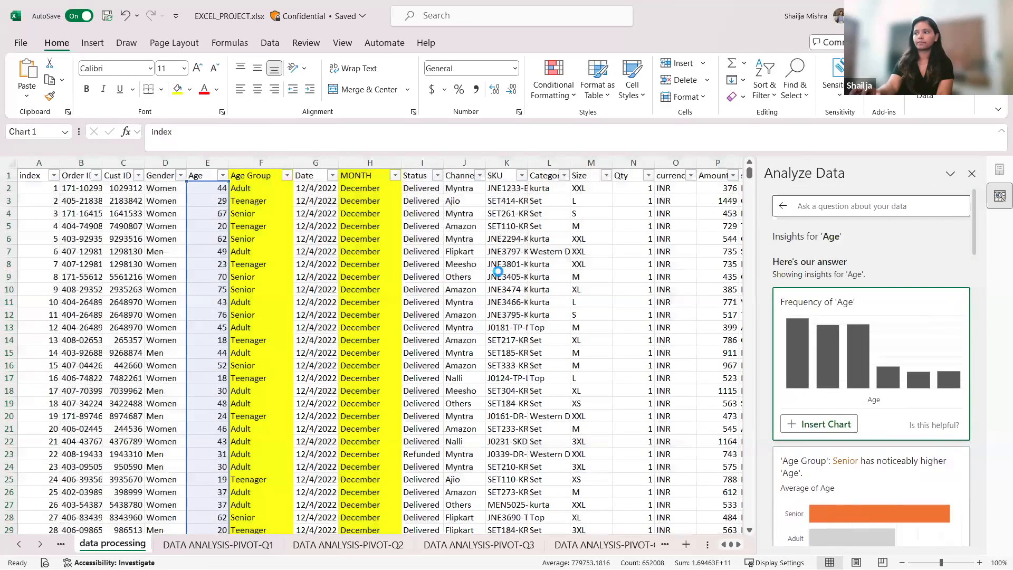
Insert the suggested Frequency of 'Age' chart into the data processing sheet and delete it again.
click(819, 424)
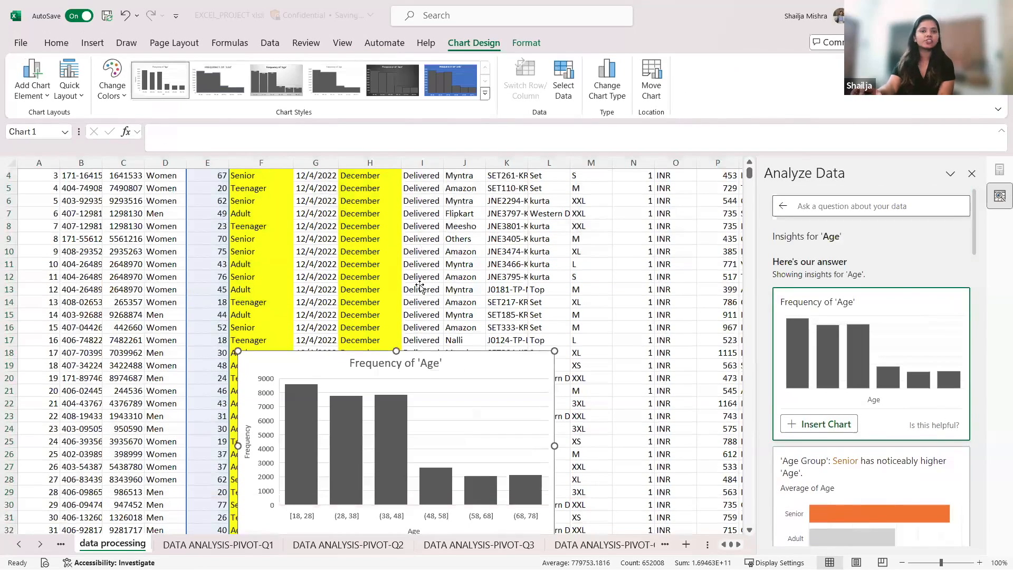
scroll(404, 271, down, 3)
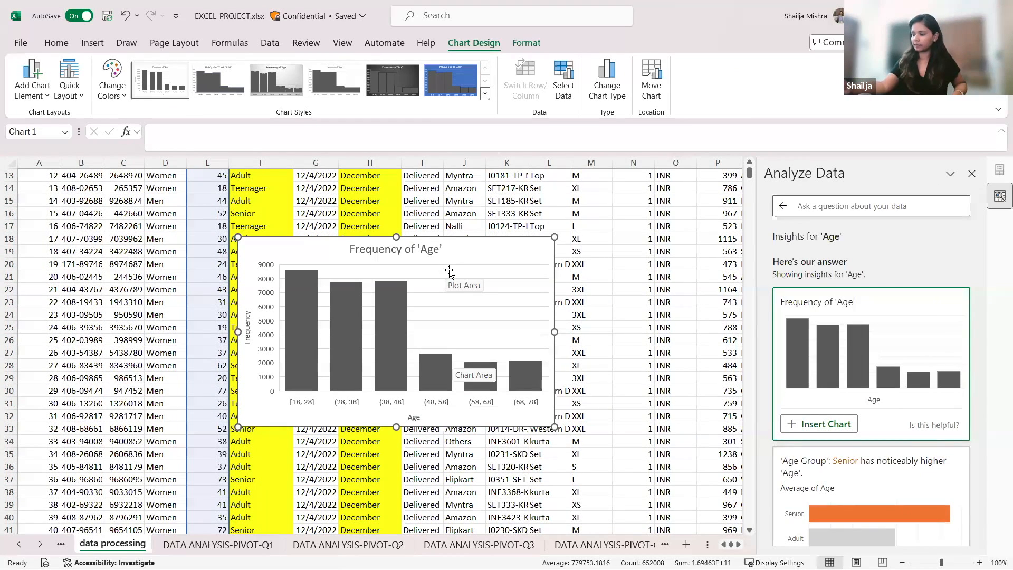
click(449, 272)
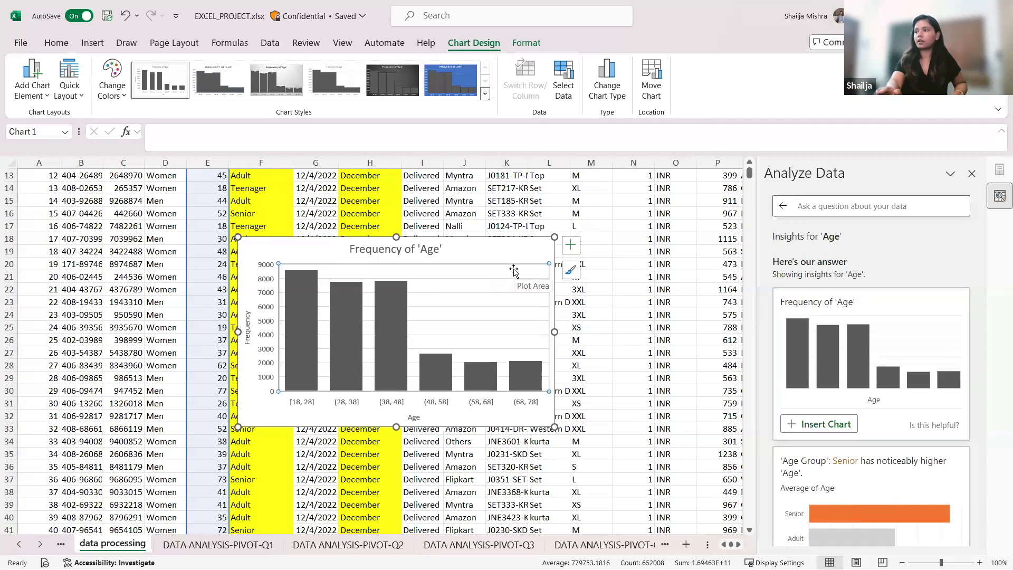
click(520, 258)
key(Delete)
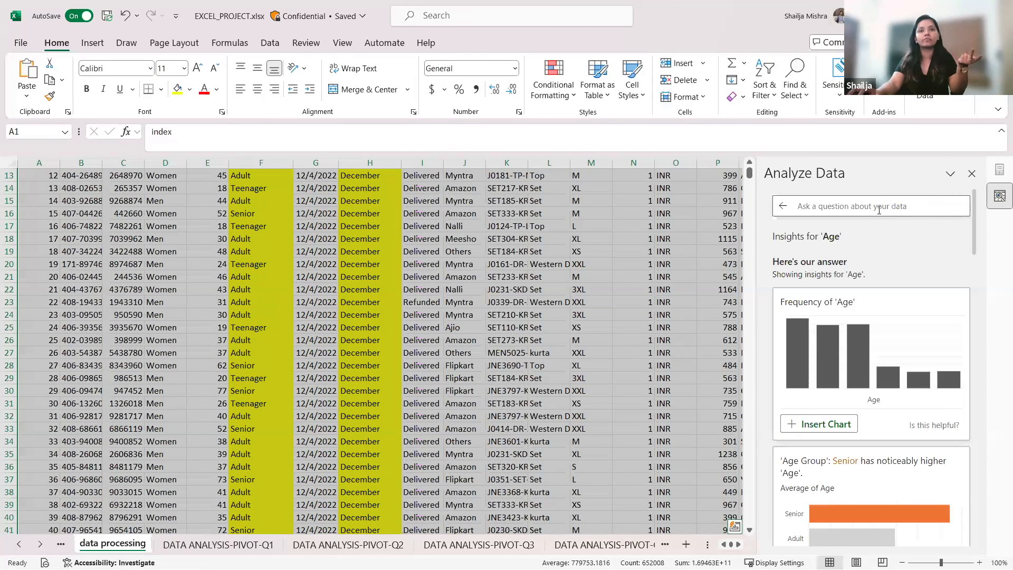
Close Analyze Data and review the charts on the DATA ANALYSIS-PIVOT sheets Q1 to Q4.
click(999, 196)
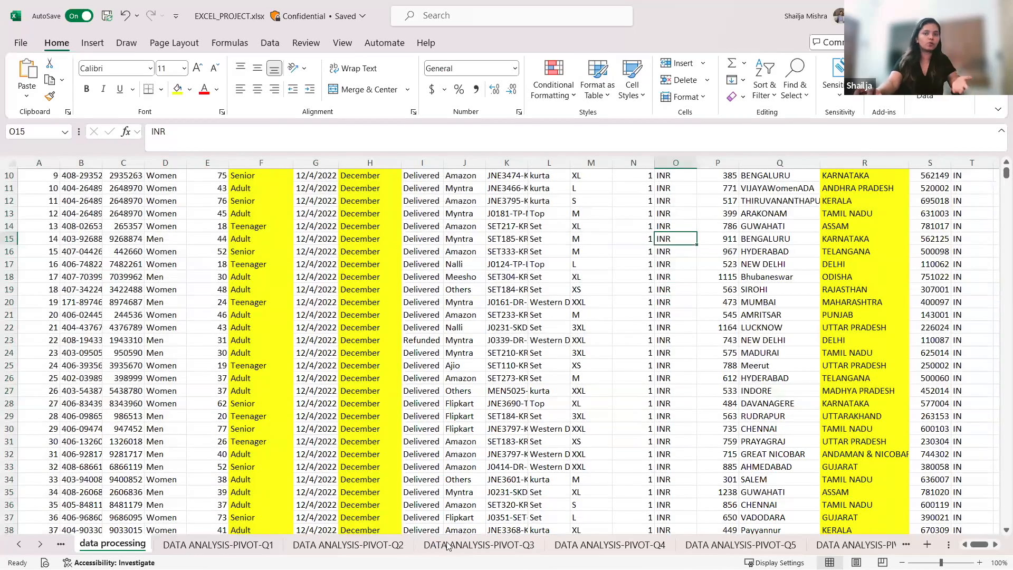
click(448, 546)
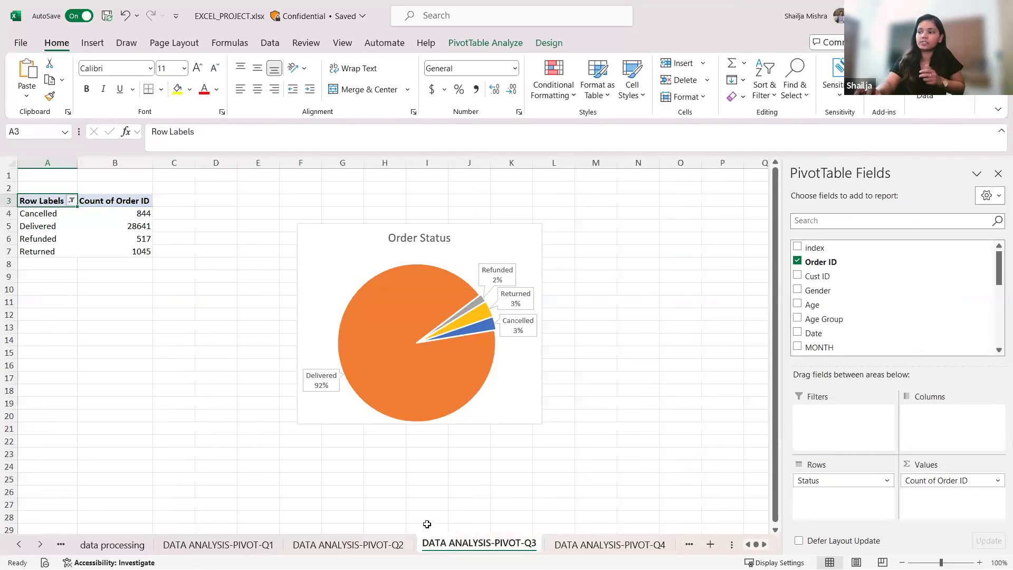
click(246, 541)
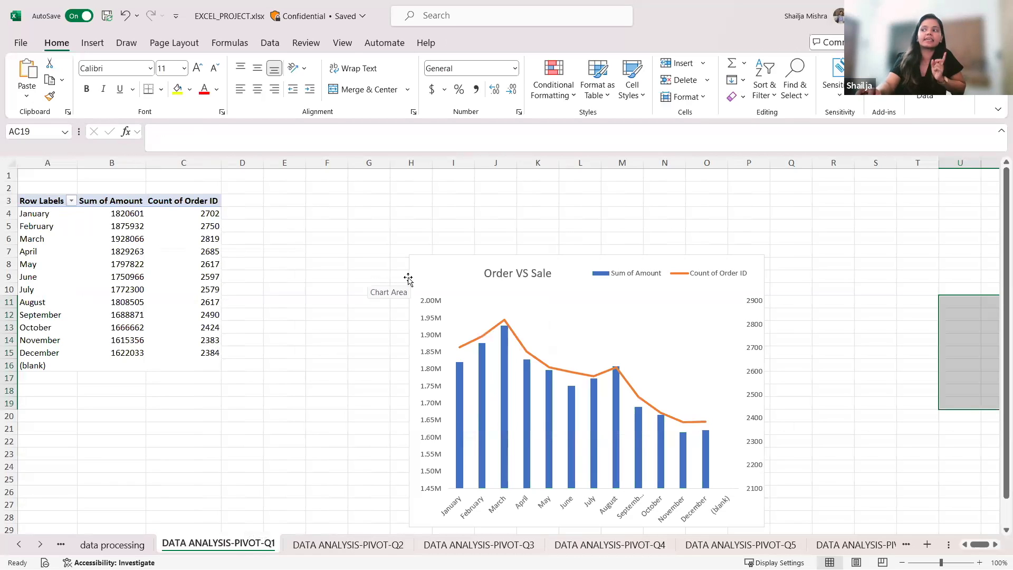
click(346, 545)
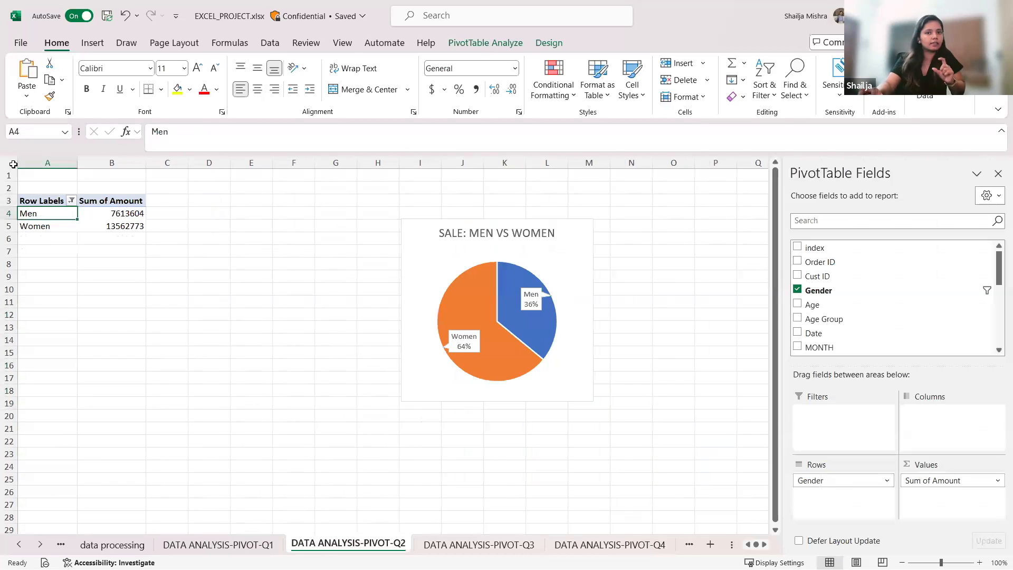
click(478, 546)
click(625, 546)
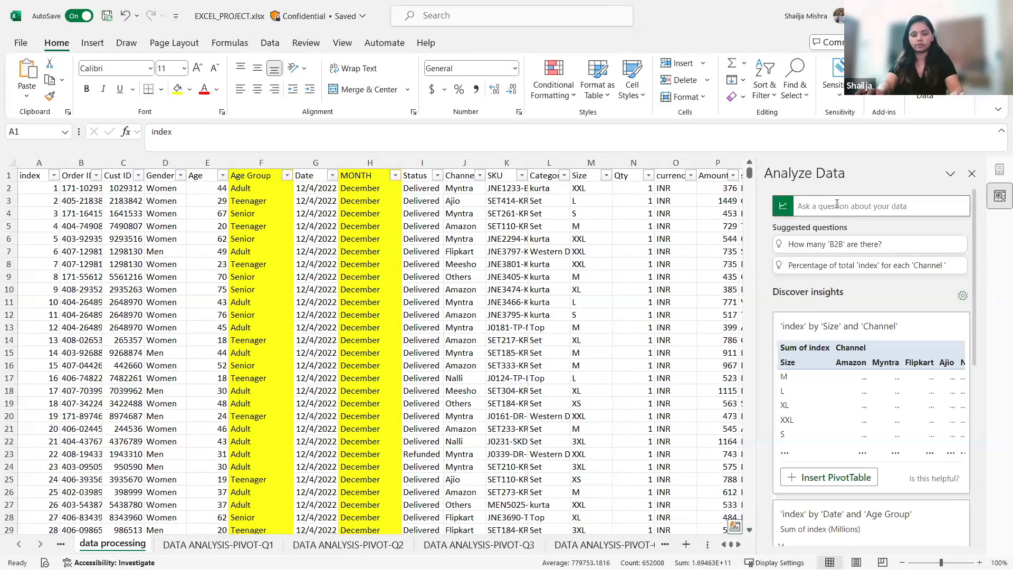
Ask Analyze Data for "Total Amount and cell count of Order ID by MONTH" and insert the answer as a PivotTable.
click(838, 207)
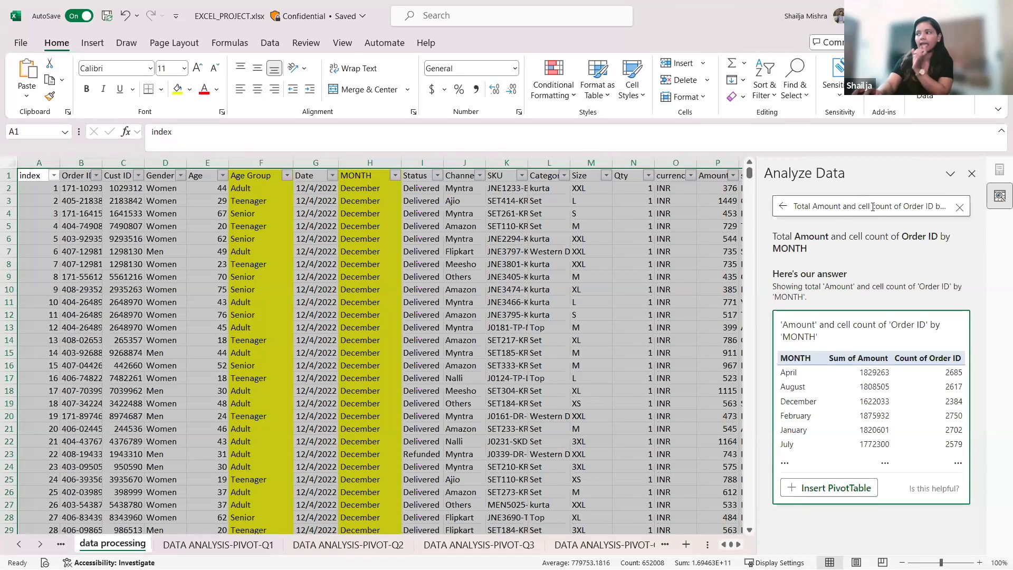
click(929, 204)
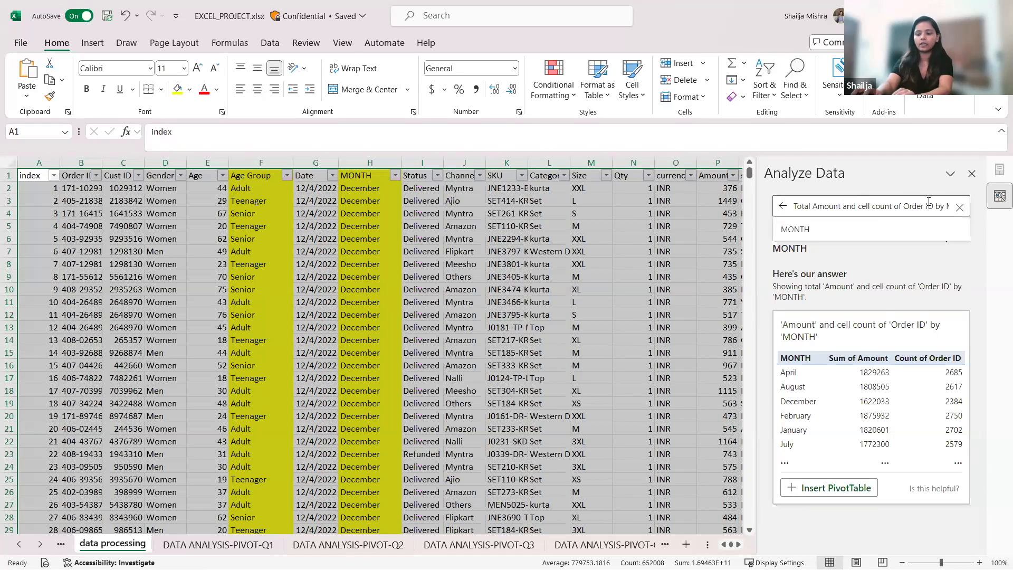
key(End)
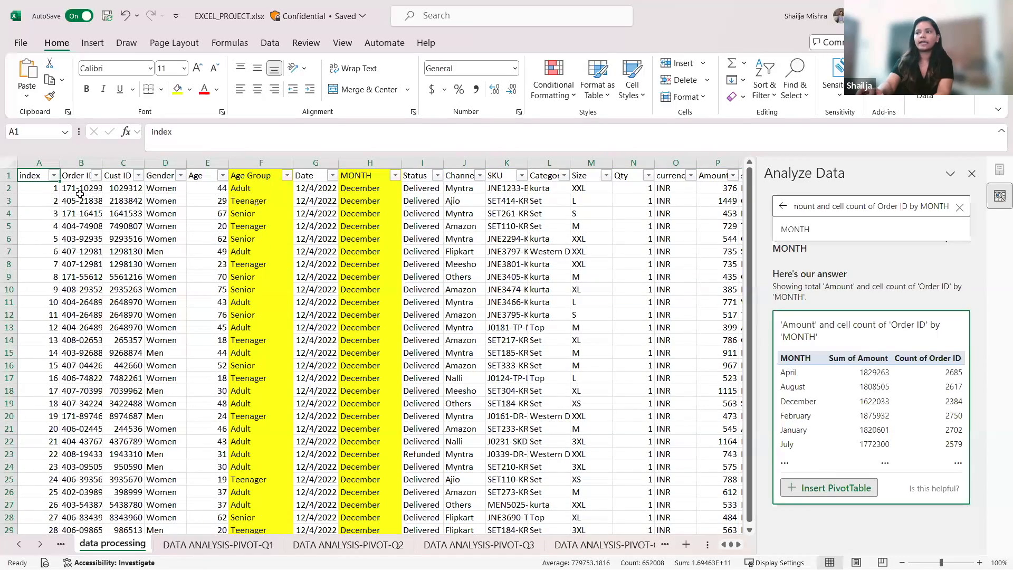
click(82, 214)
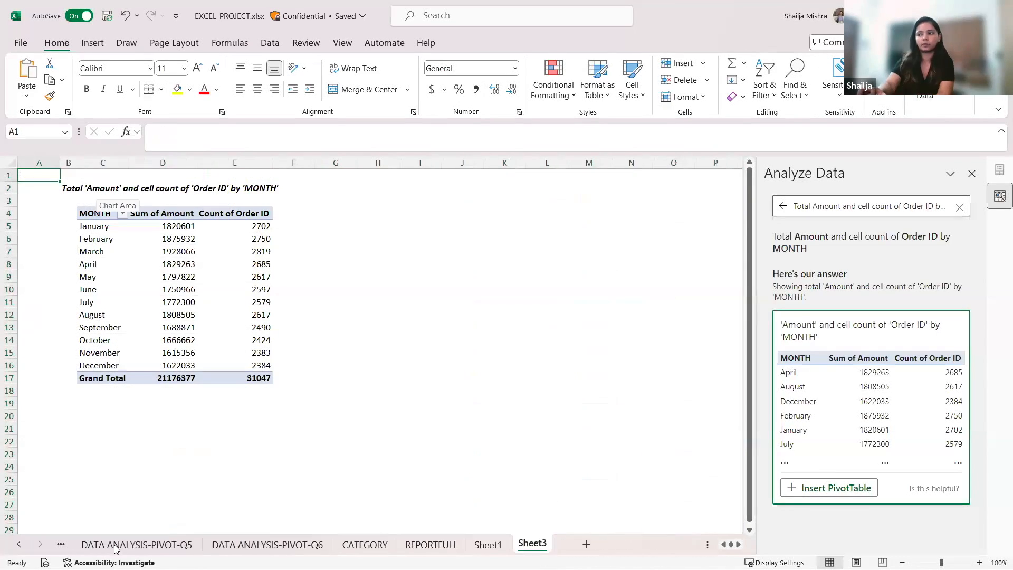
Compare the monthly pivot on DATA ANALYSIS-PIVOT-Q1 with the PivotTable that Analyze Data inserted on Sheet3.
click(19, 545)
click(19, 545)
click(18, 545)
click(127, 545)
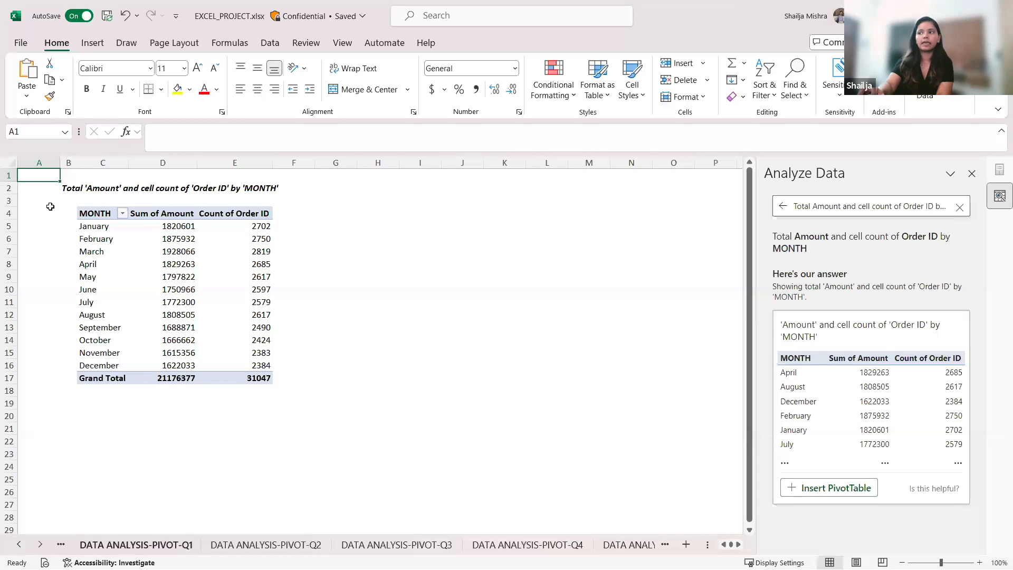
drag(25, 189, 223, 404)
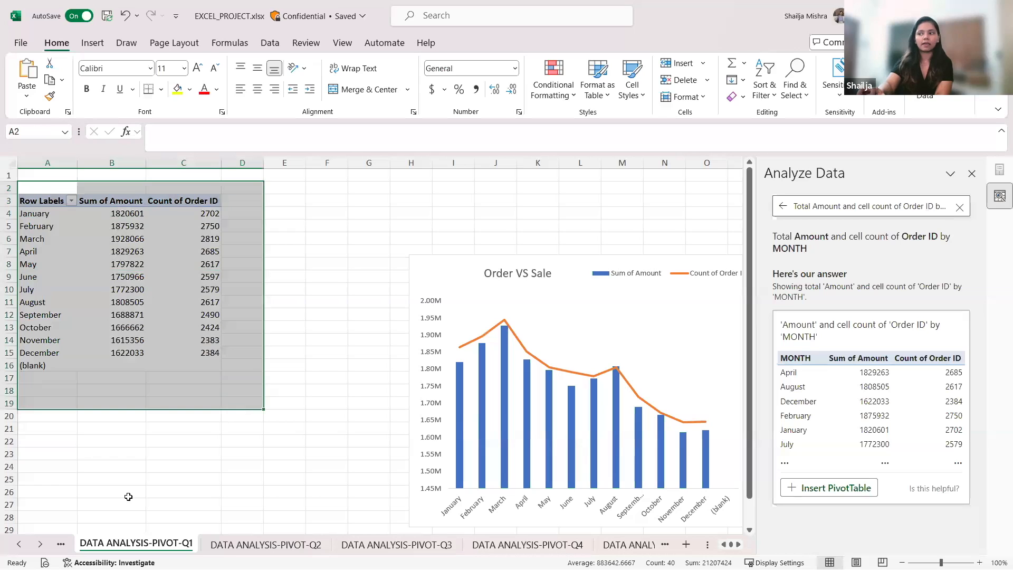
click(42, 544)
click(41, 544)
click(42, 544)
click(42, 544)
click(531, 545)
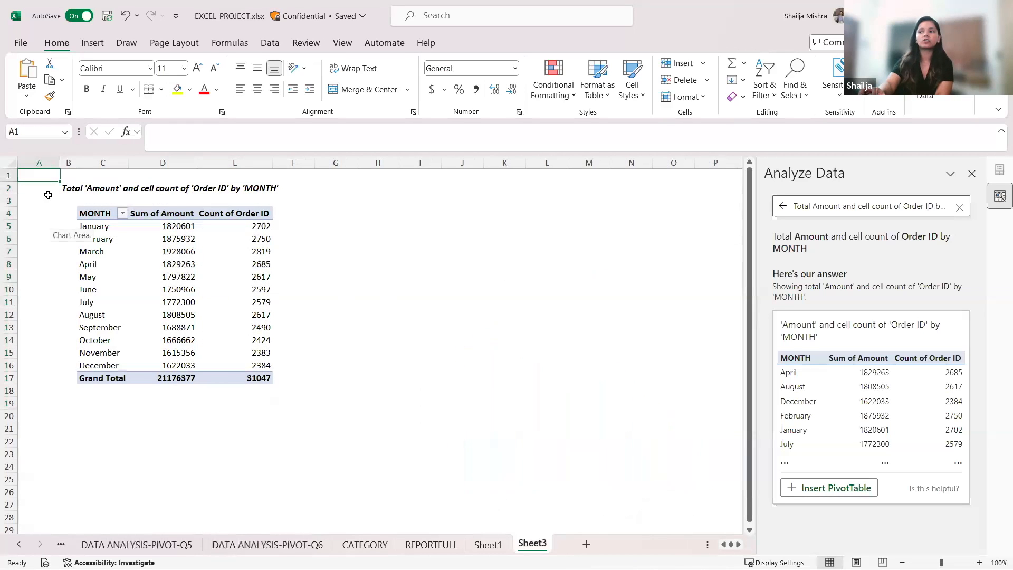
drag(43, 177, 313, 380)
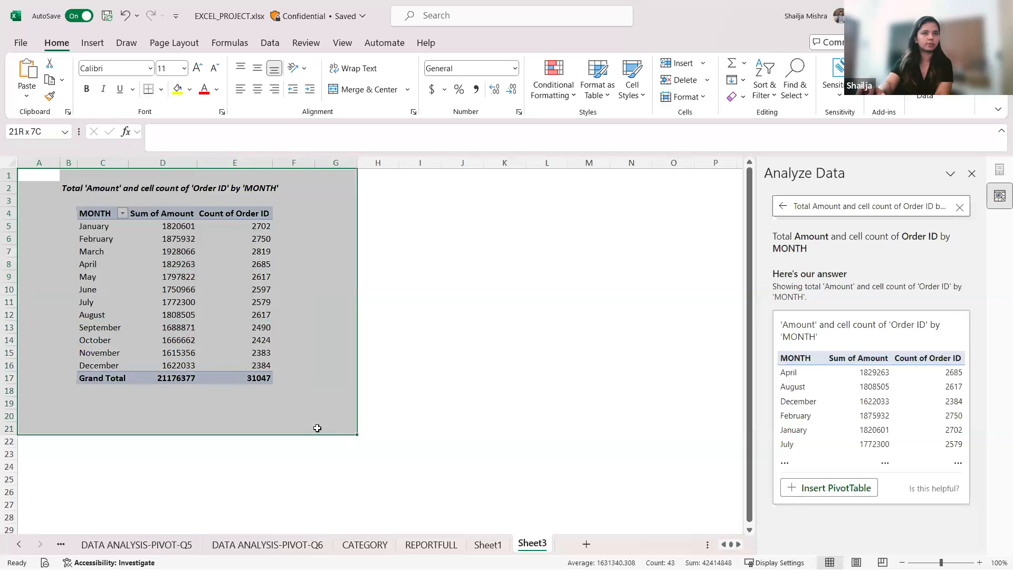
click(87, 213)
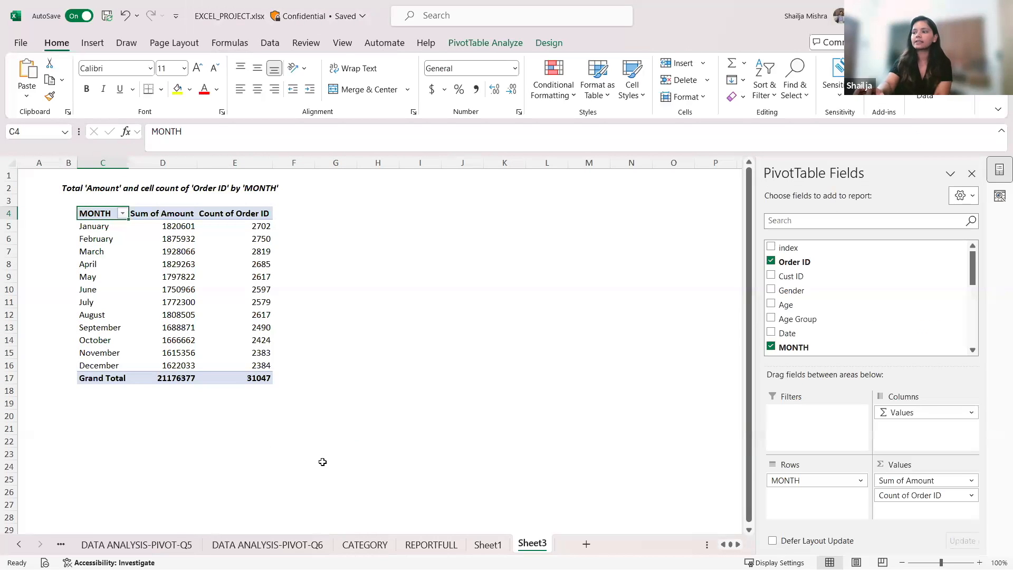
On the data processing sheet, ask Analyze Data for "Gender wise sum of AMOUNT in pie chart" and insert the answer as a PivotChart.
click(19, 545)
click(19, 545)
click(18, 545)
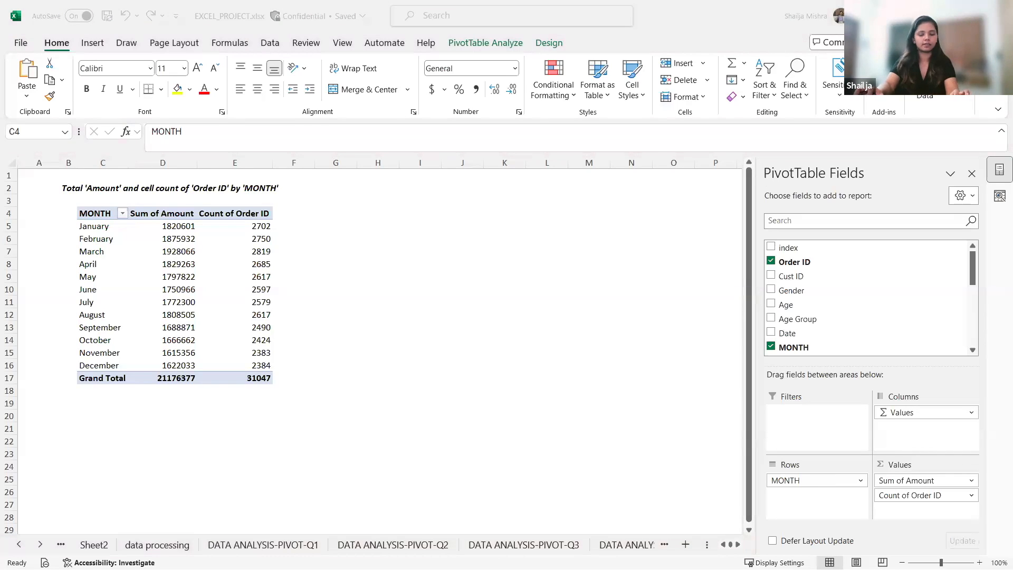
click(372, 547)
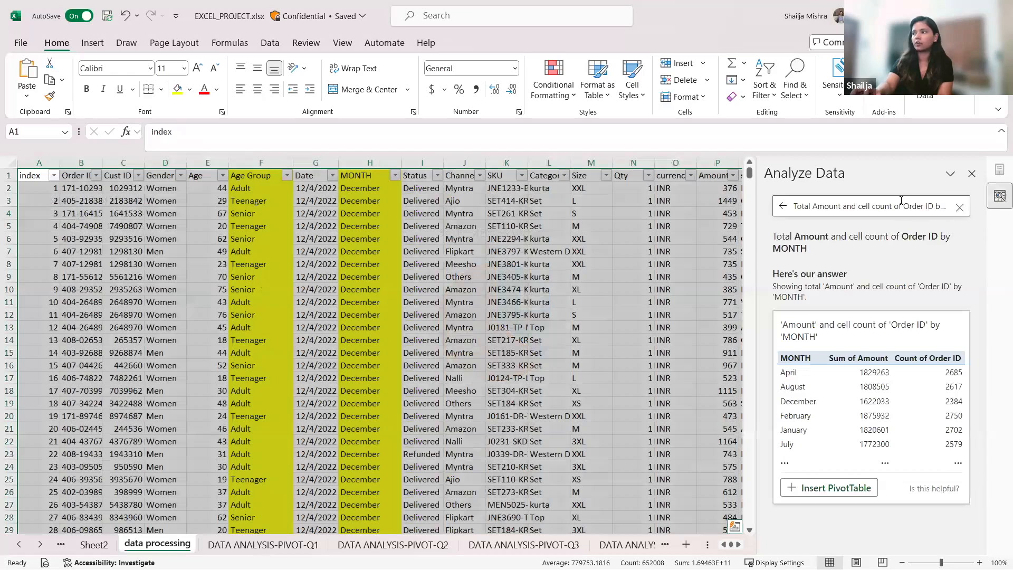
click(901, 197)
key(ctrl+a)
text(Gender wise sum of AMOUNT in pie chart)
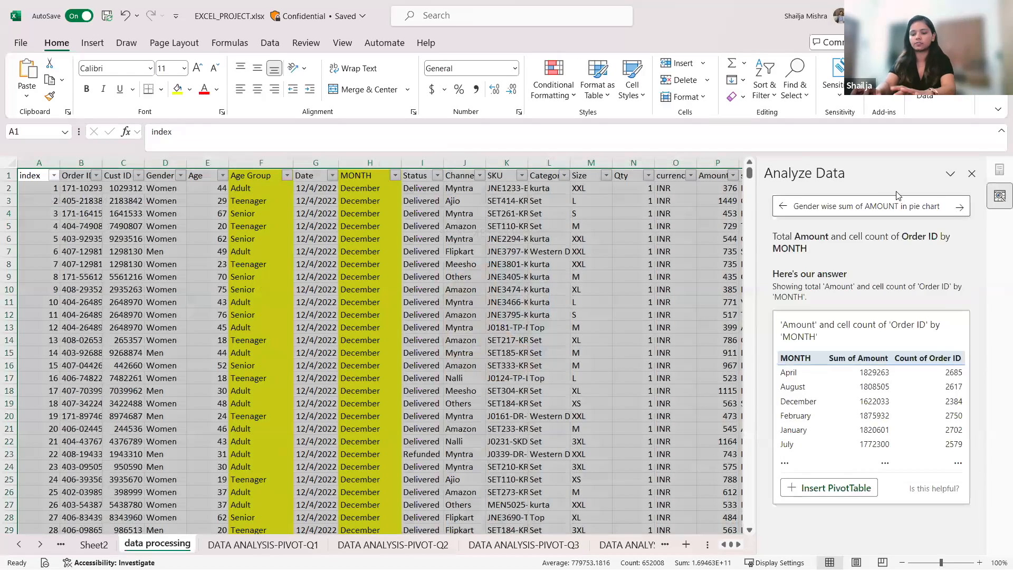
key(Return)
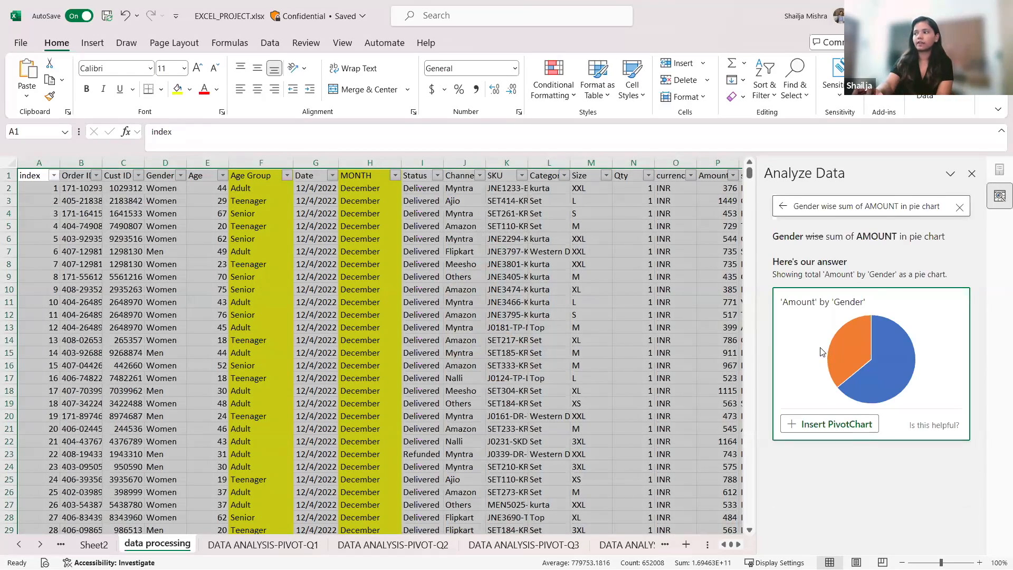
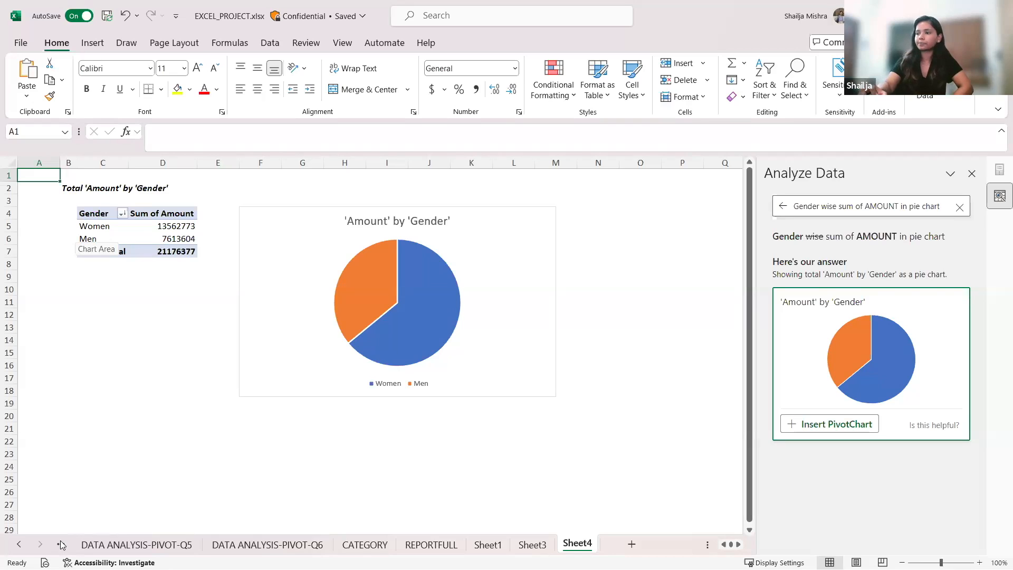
Highlight the gender question in Analyze Data and review the order status, CATEGORY and top 10 states pivot sheets.
click(21, 545)
click(22, 544)
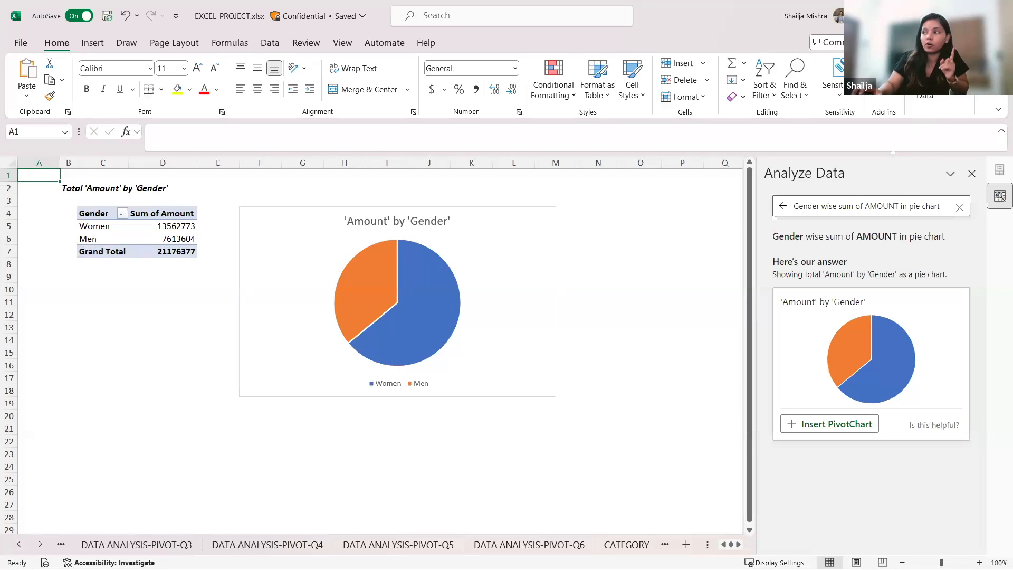
drag(794, 207, 941, 214)
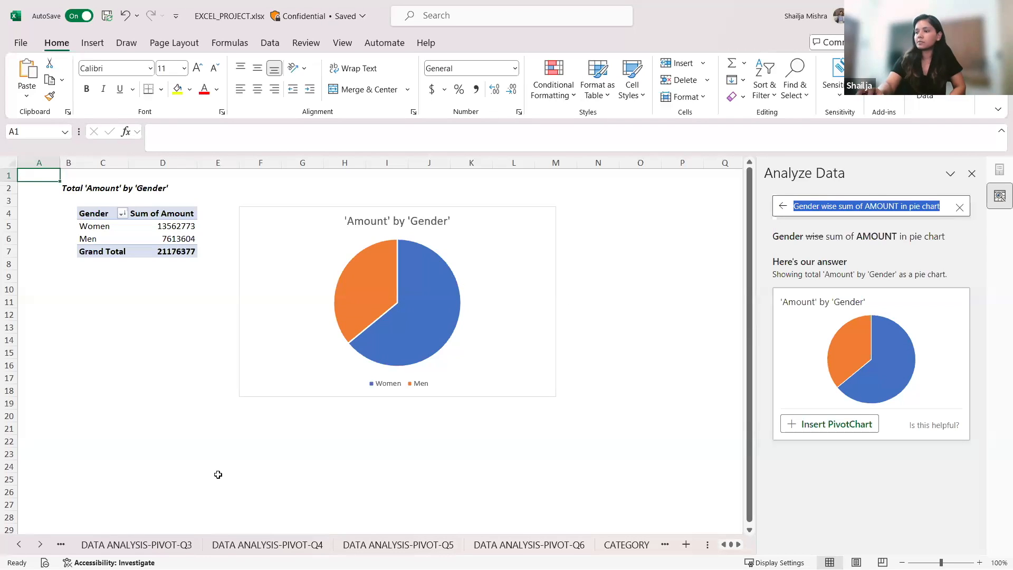
click(153, 546)
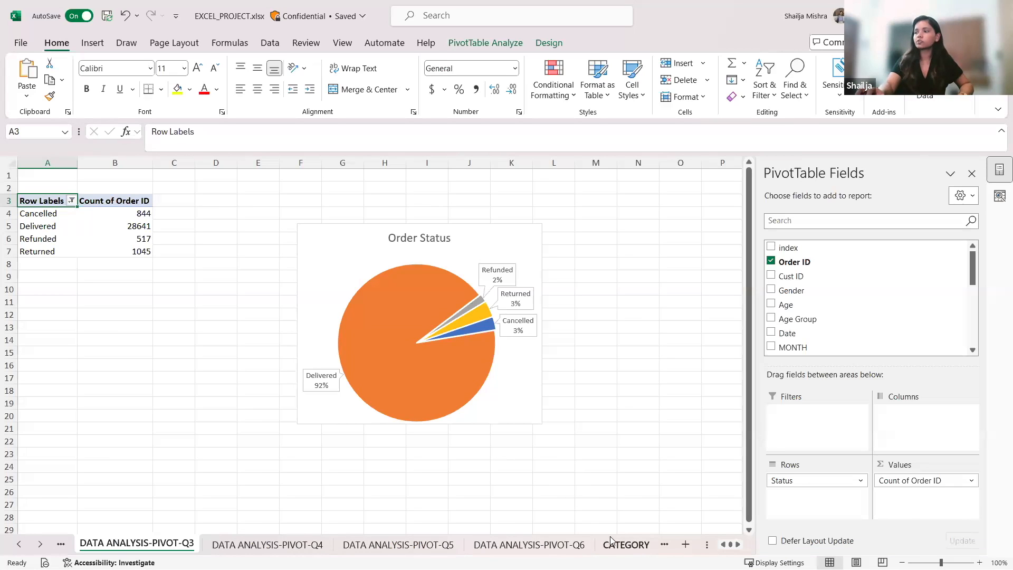
click(624, 547)
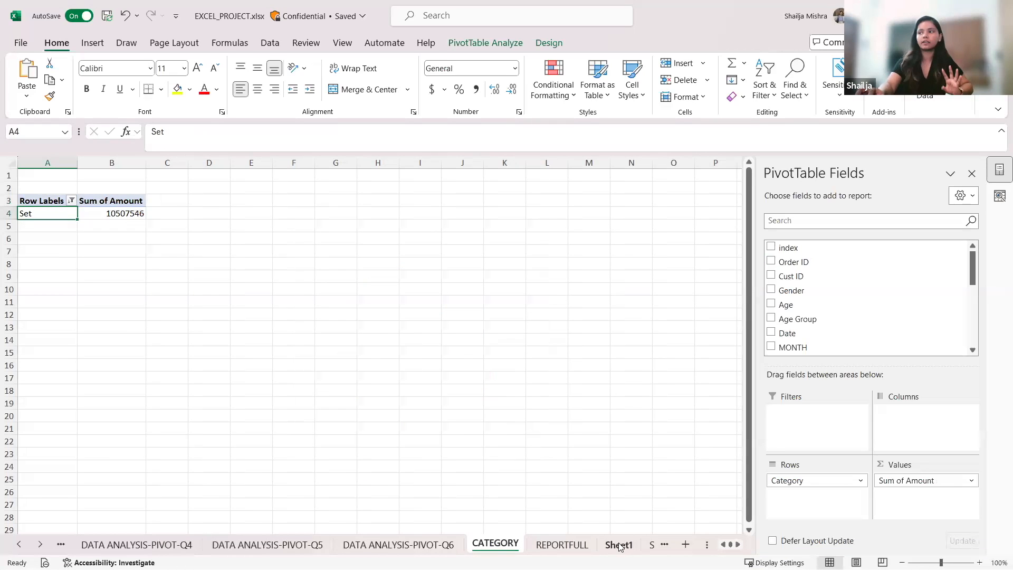
click(158, 544)
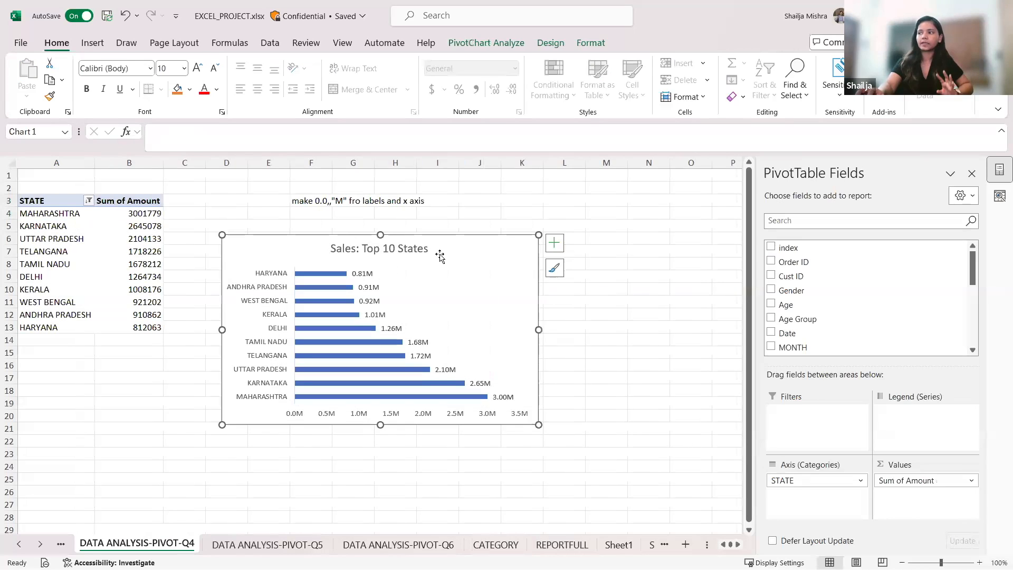
Bring up the FULL CART STORE ANNUAL REPORT 2022 dashboard on the REPORTFULL sheet and close Analyze Data.
click(41, 544)
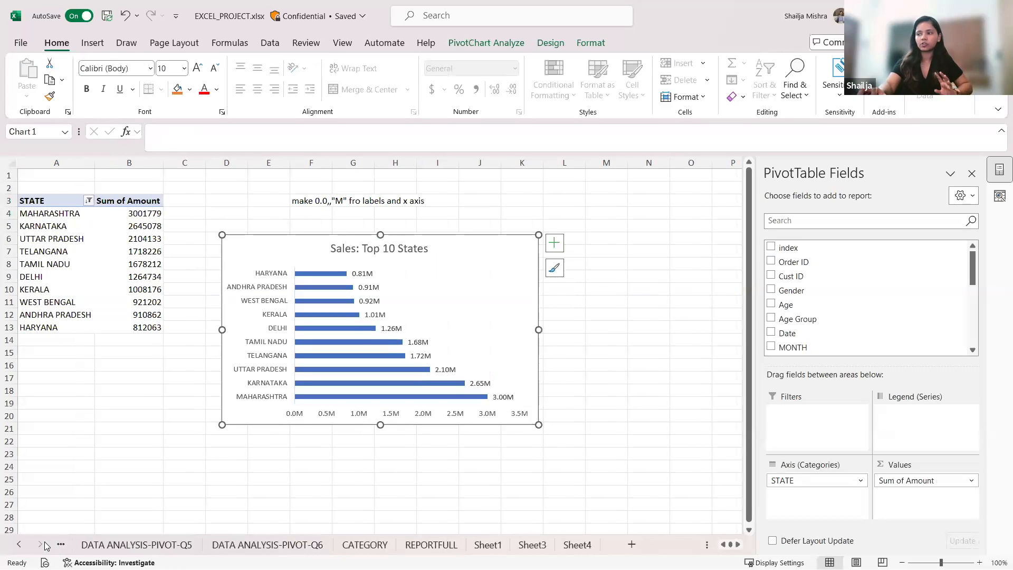
click(431, 545)
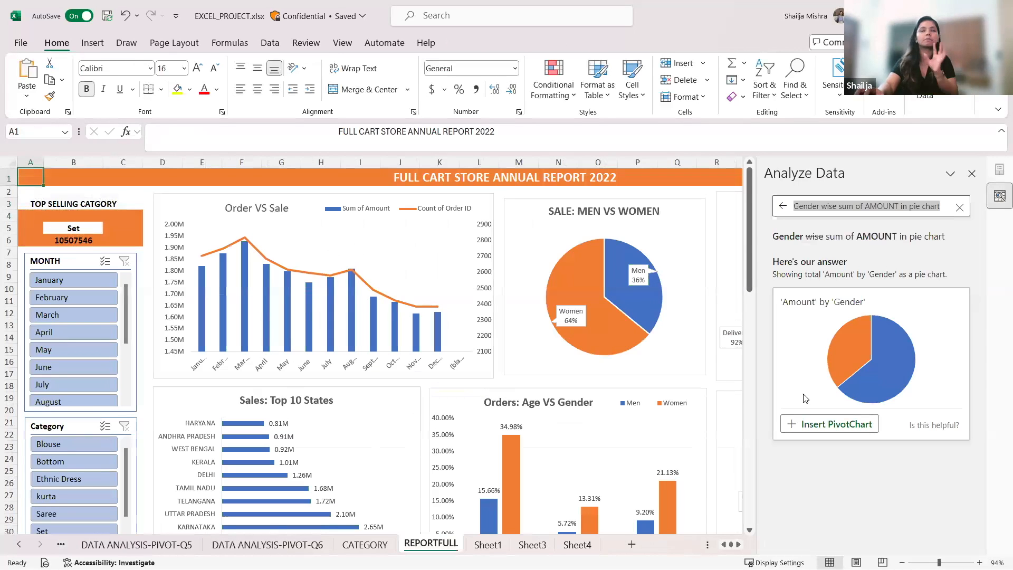
click(972, 174)
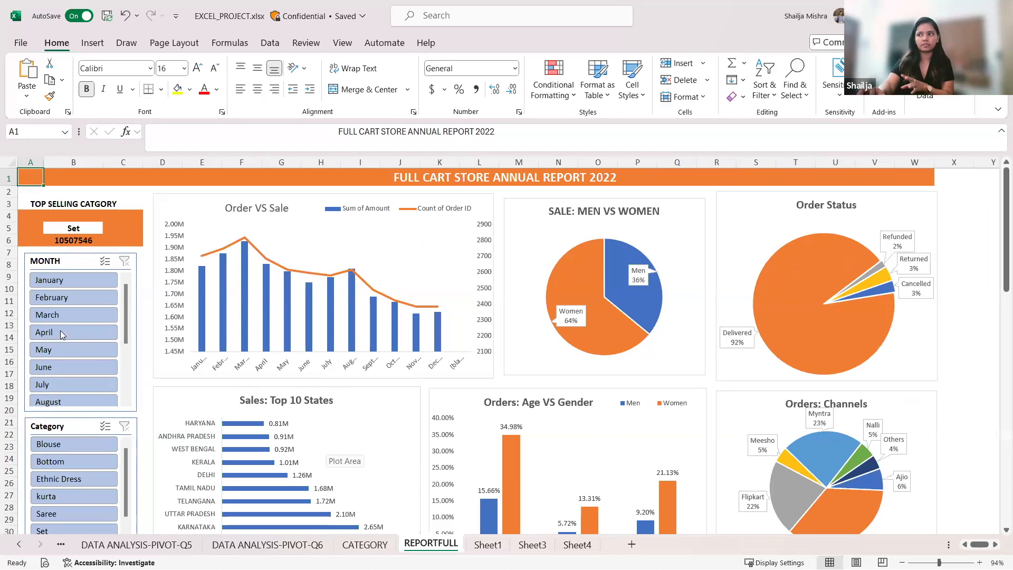
Demonstrate the dashboard slicers by filtering MONTH to January and then Category to Ethnic Dress, clearing each filter after viewing the charts.
click(52, 285)
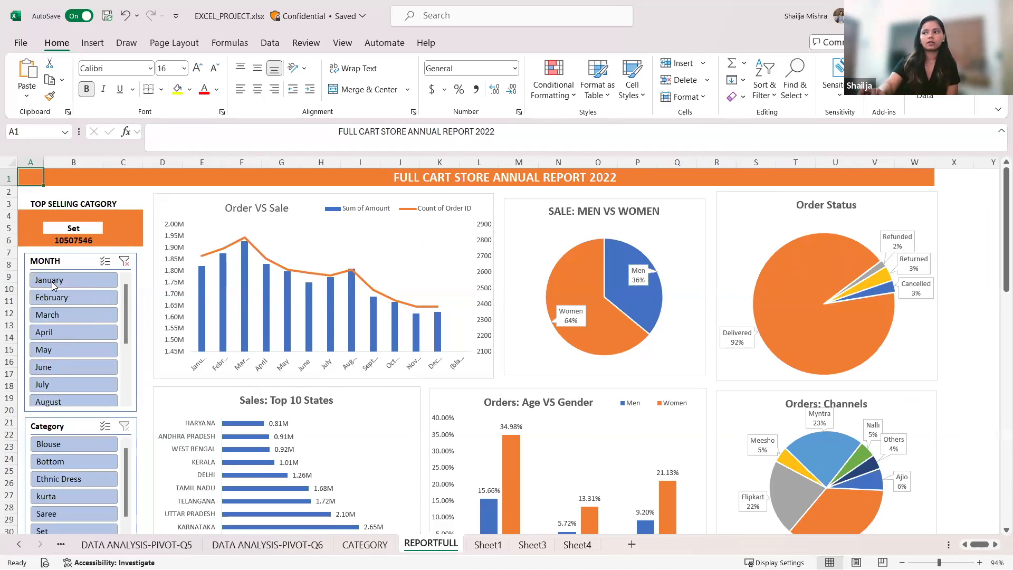
click(125, 264)
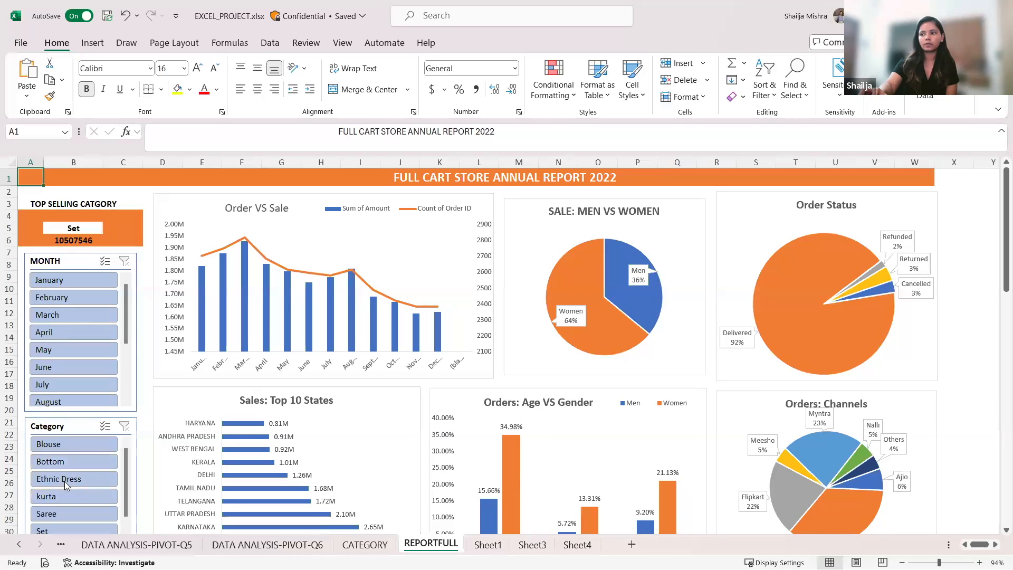
click(63, 479)
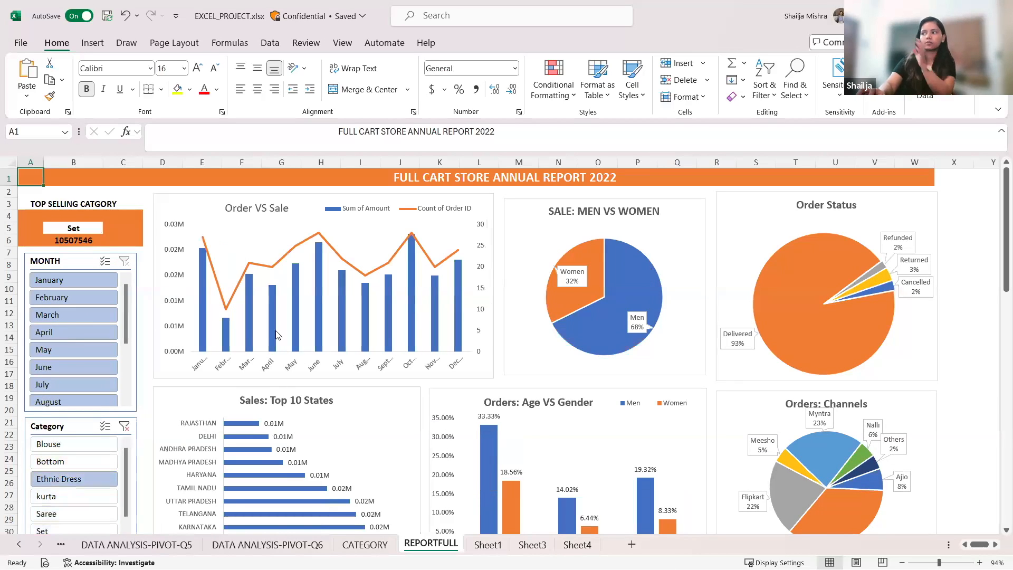
click(125, 427)
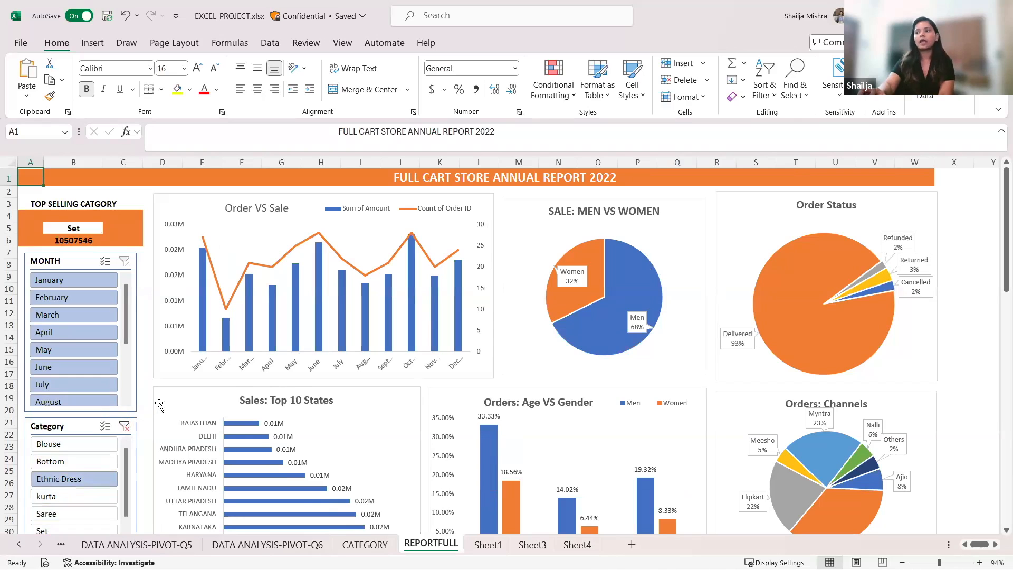